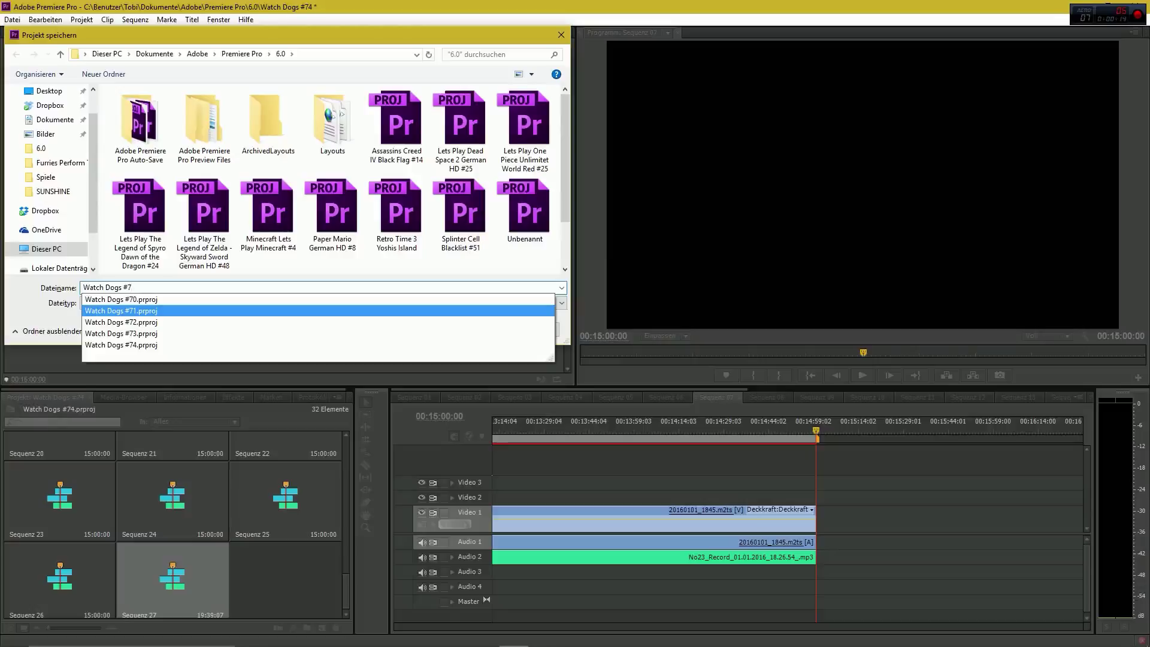
- Fix the file name's final digit to 5 and save the copy as Watch Dogs #75
{"action": "type", "text": "2"}
{"action": "key", "text": "BackSpace"}
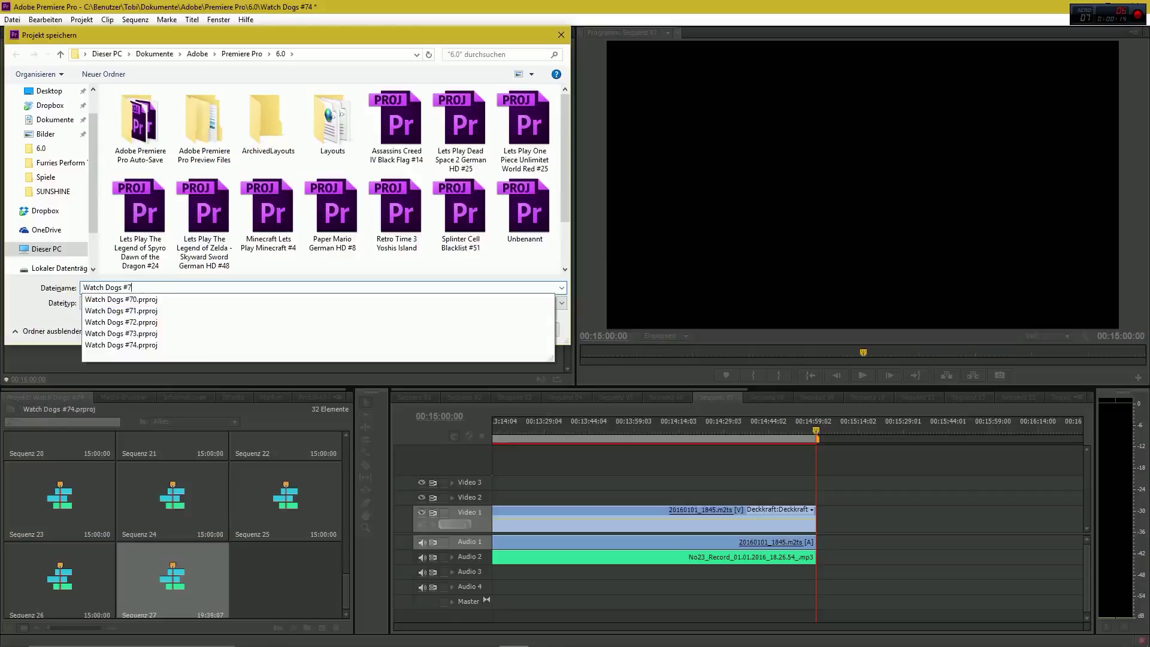
{"action": "type", "text": "5"}
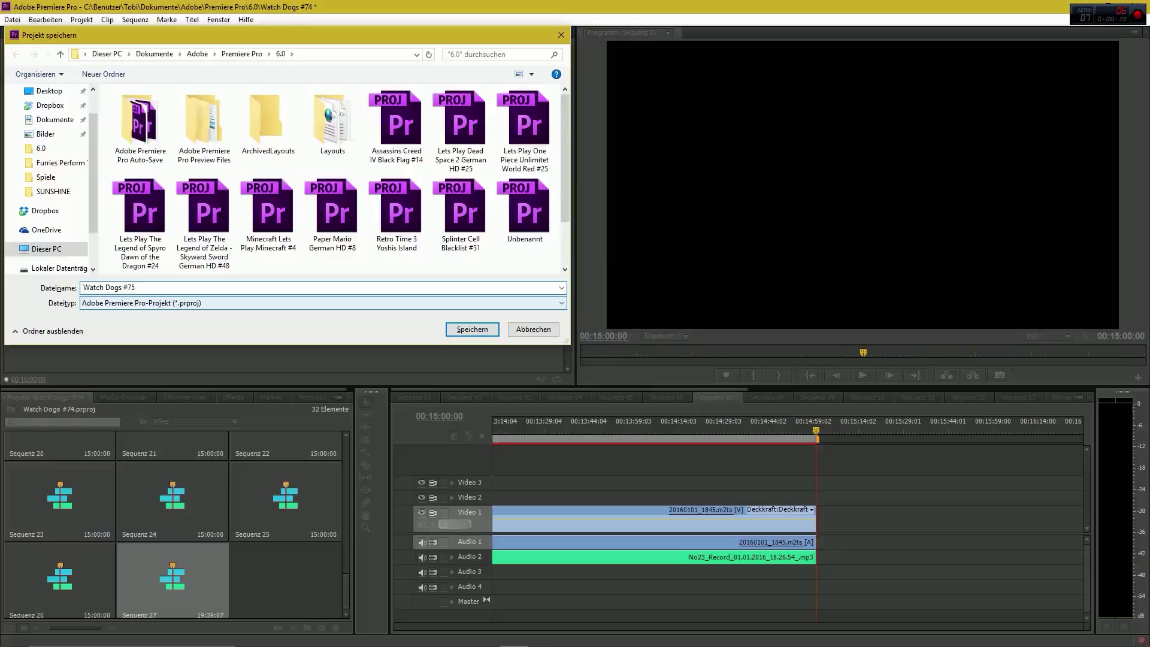
{"action": "key", "text": "BackSpace"}
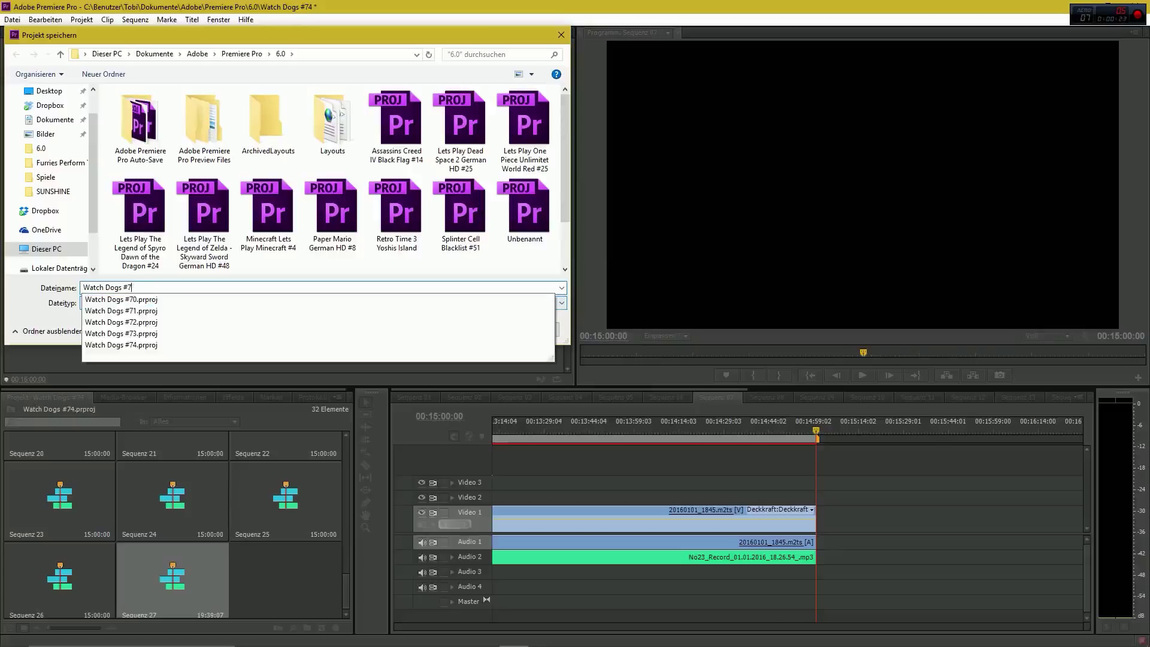
{"action": "type", "text": "5"}
{"action": "key", "text": "Return"}
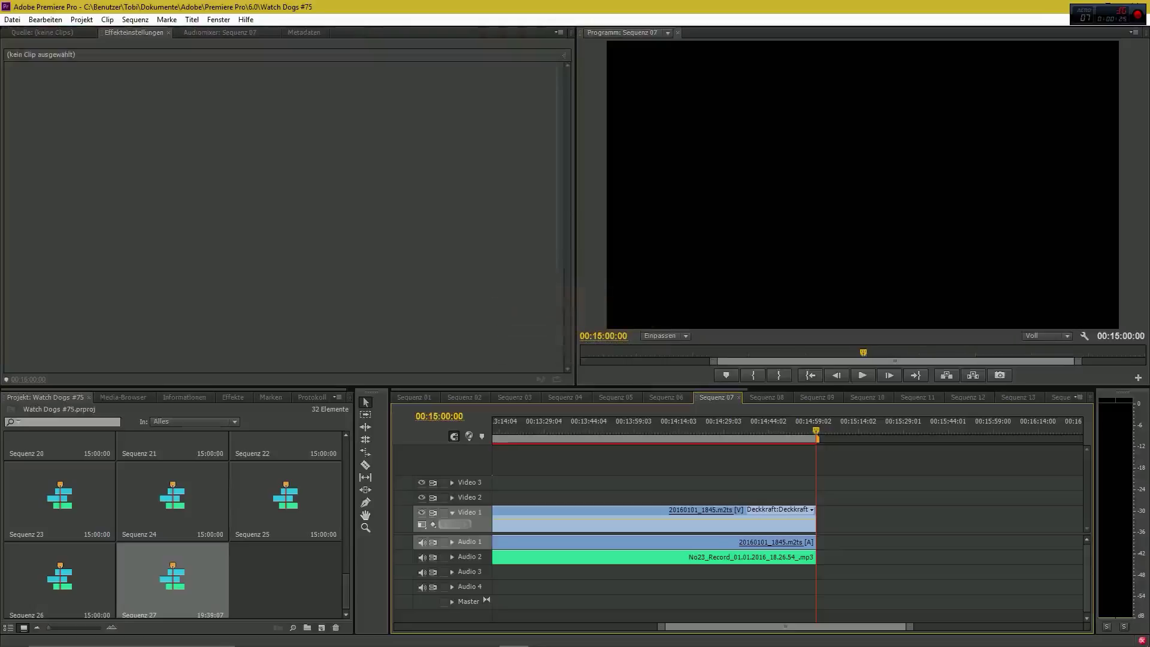
- Set Sequenz 07's H.264 output name to Watch Dogs #75 and add it to the Media Encoder queue
{"action": "key", "text": "ctrl+m"}
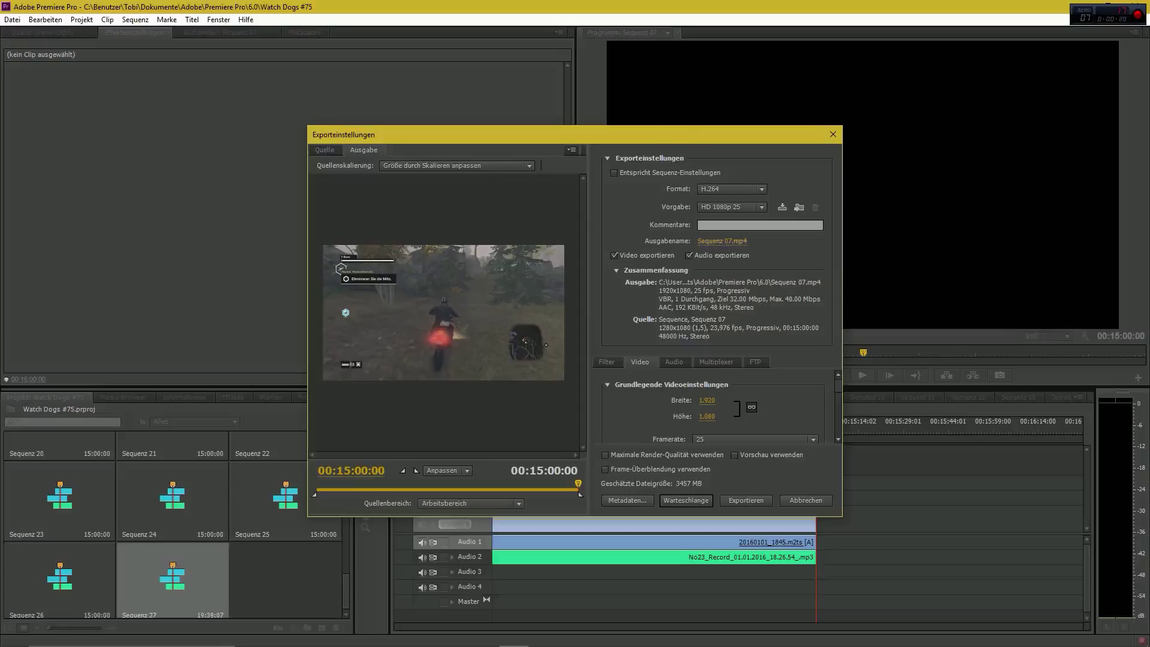
{"action": "left_click", "coordinate": [721, 241]}
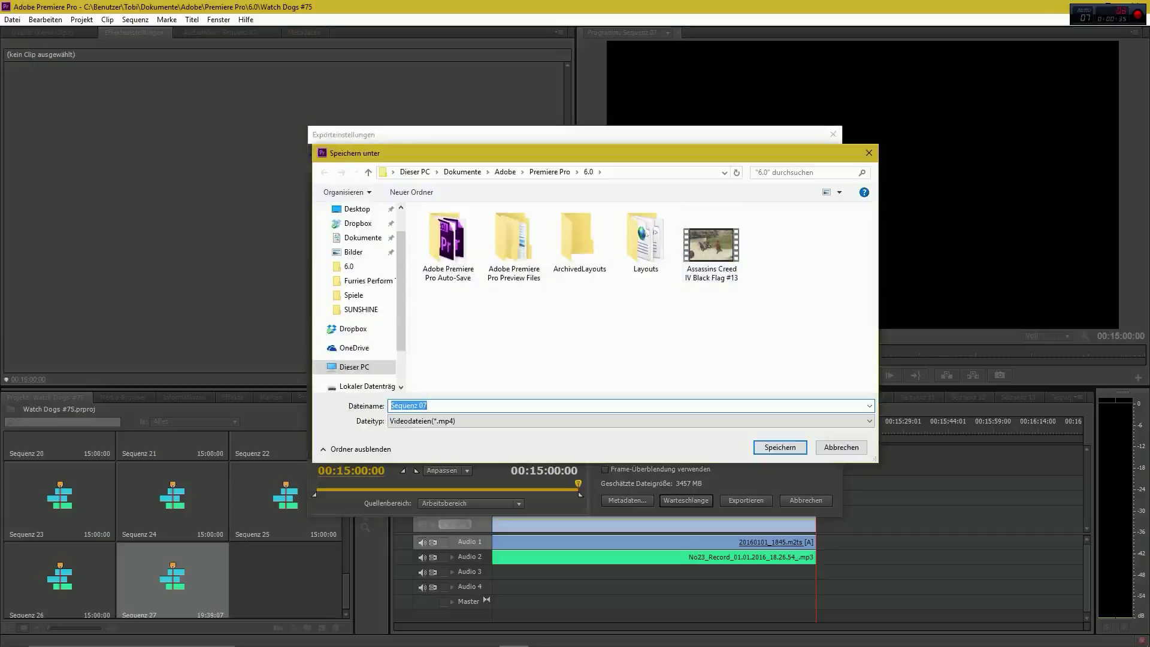
{"action": "type", "text": "w"}
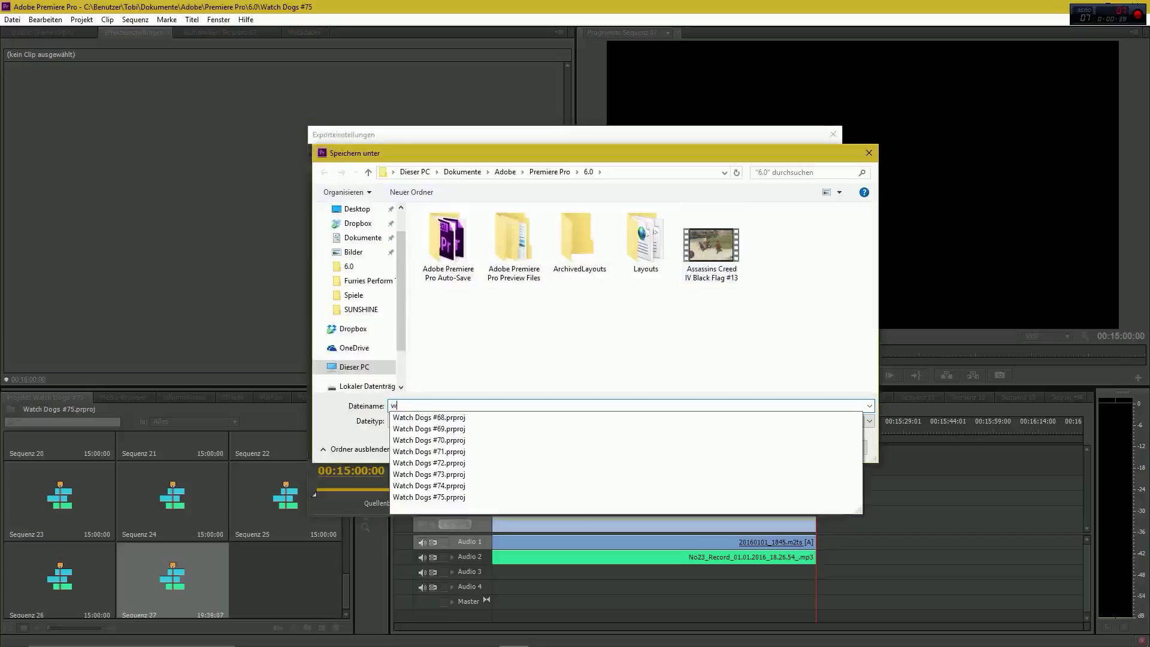
{"action": "key", "text": "Up"}
{"action": "key", "text": "BackSpace"}
{"action": "key", "text": "BackSpace"}
{"action": "key", "text": "BackSpace"}
{"action": "key", "text": "BackSpace"}
{"action": "key", "text": "BackSpace"}
{"action": "key", "text": "BackSpace"}
{"action": "key", "text": "BackSpace"}
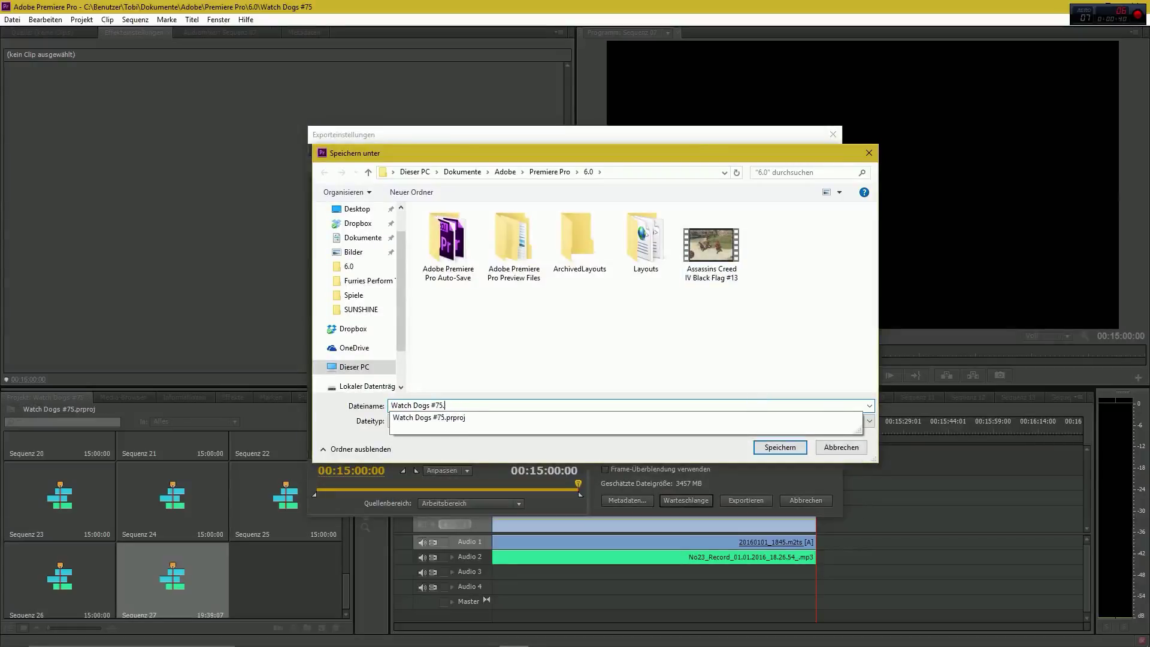
{"action": "key", "text": "Return"}
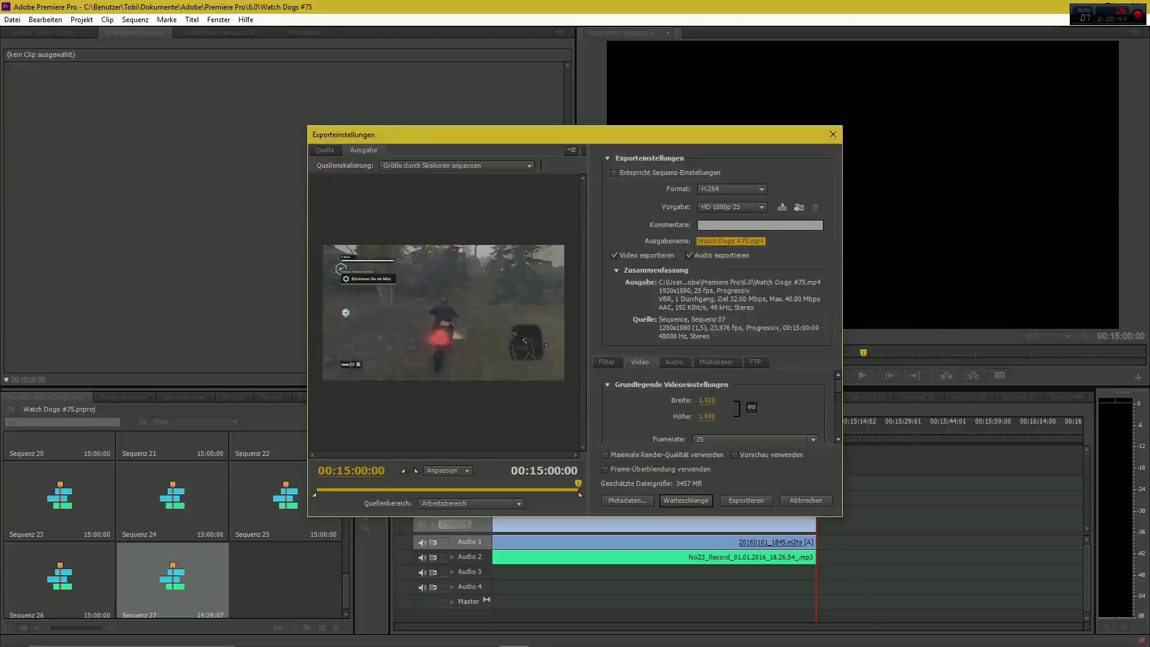
{"action": "key", "text": "Return"}
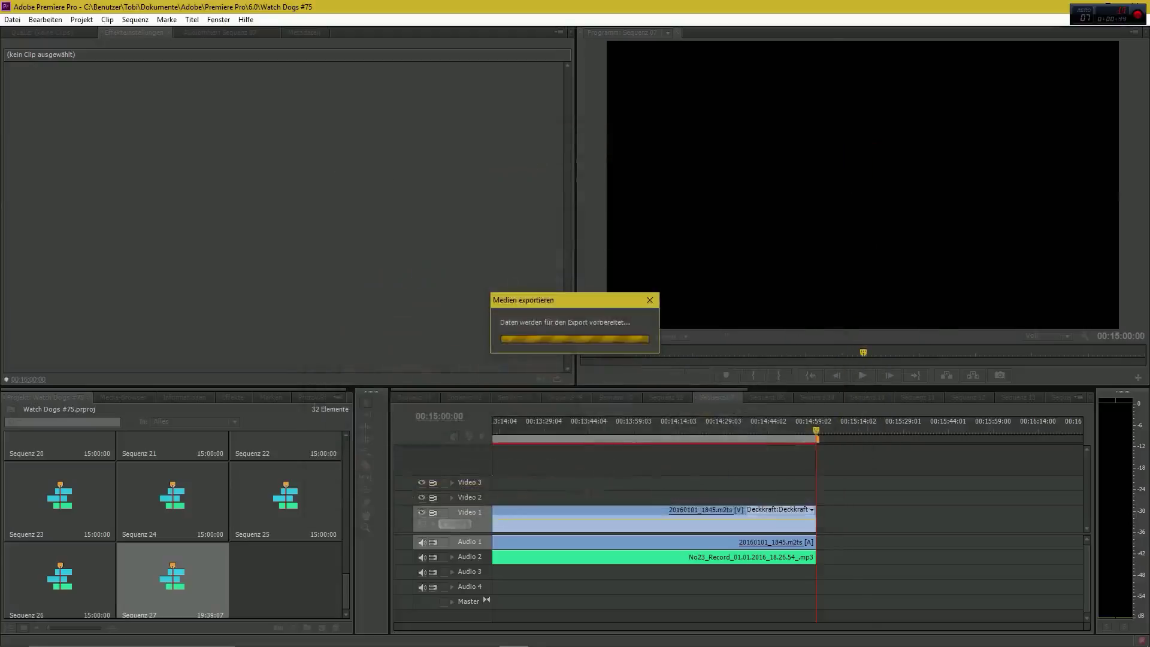
- Switch the timeline to Sequenz 08 and begin saving a new project copy
{"action": "key", "text": "shift+3"}
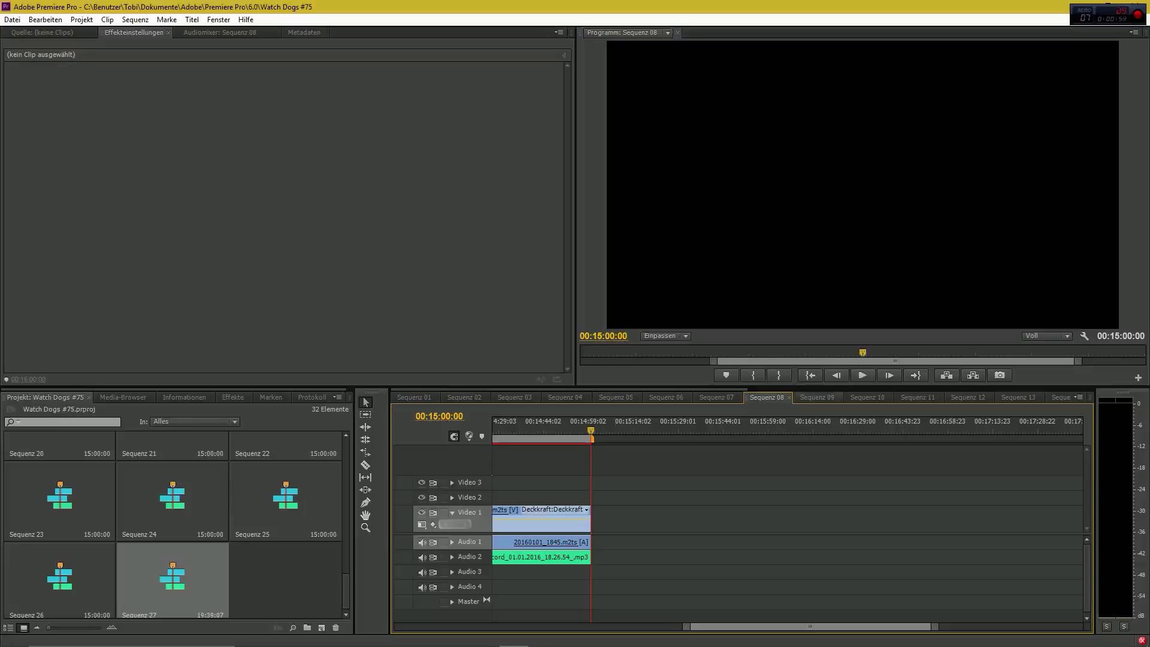
{"action": "left_click", "coordinate": [817, 398]}
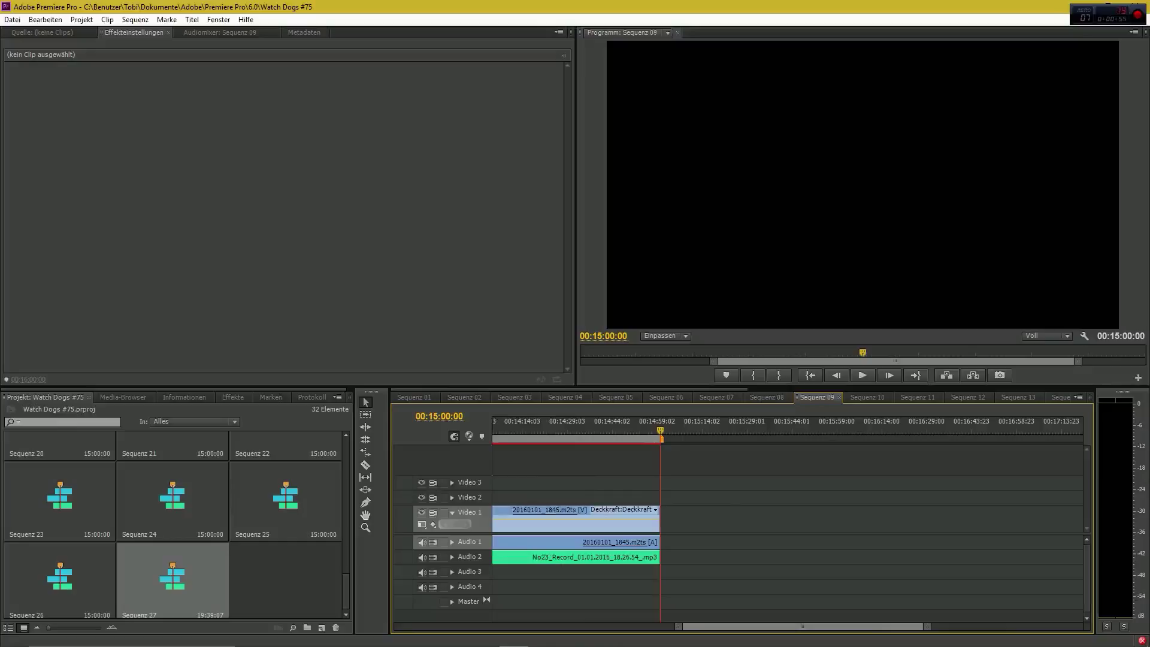
{"action": "left_click", "coordinate": [767, 398]}
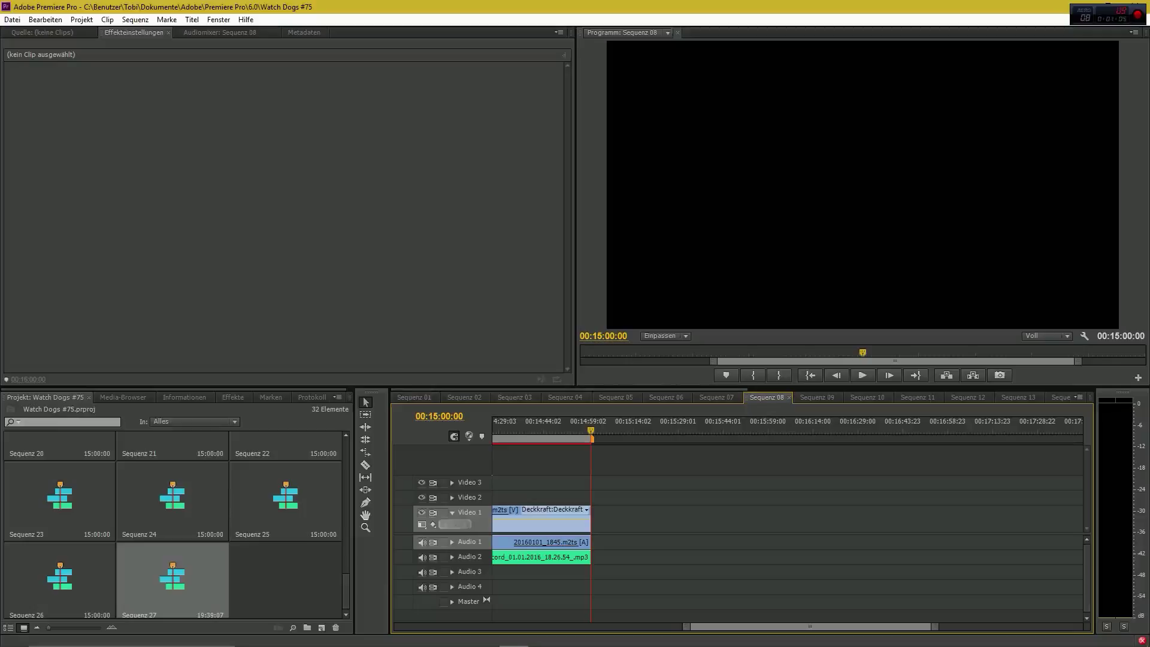
{"action": "key", "text": "alt"}
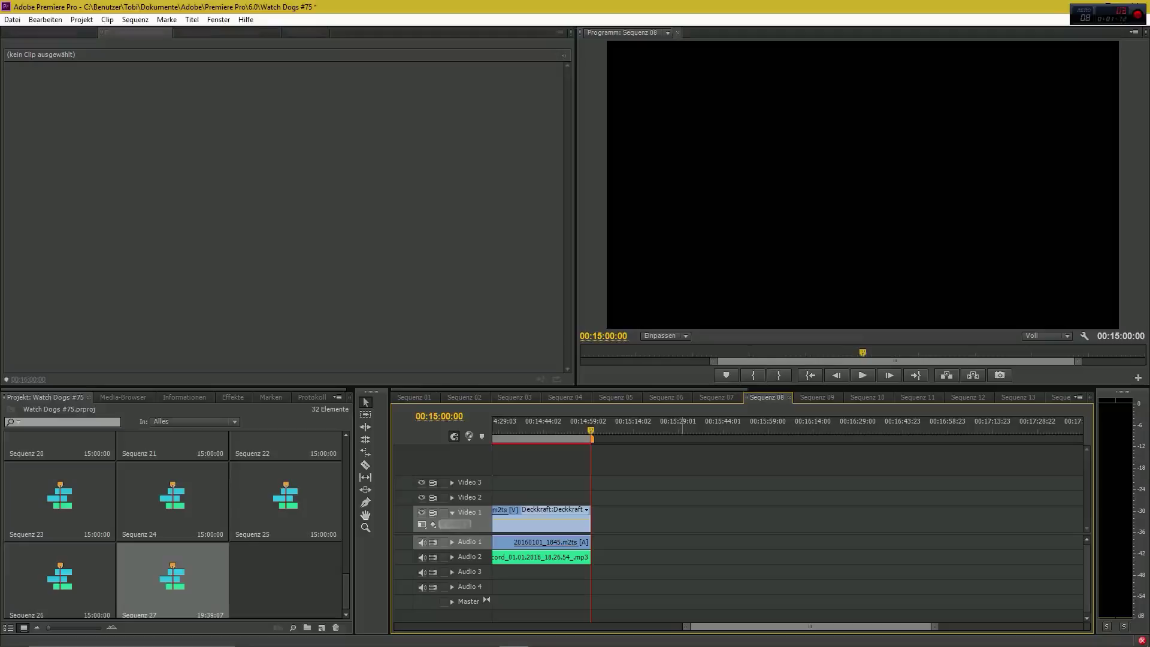
{"action": "key", "text": "ctrl+shift+s"}
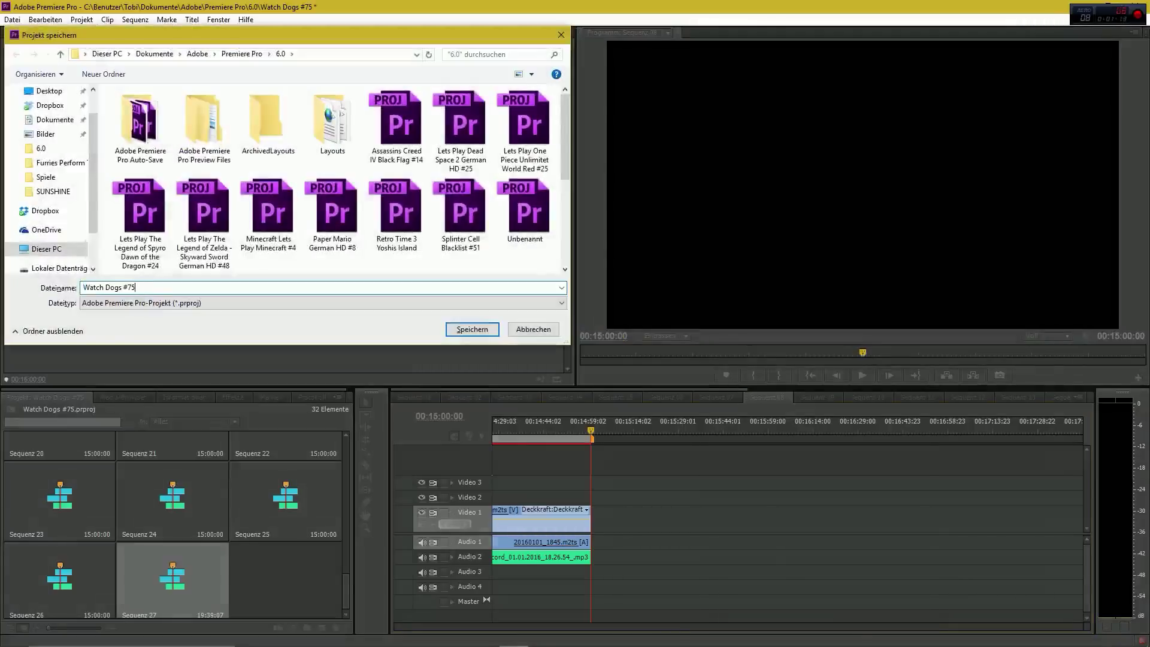
- Change the file name's last digit to 6 and save the project as Watch Dogs #76
{"action": "key", "text": "BackSpace"}
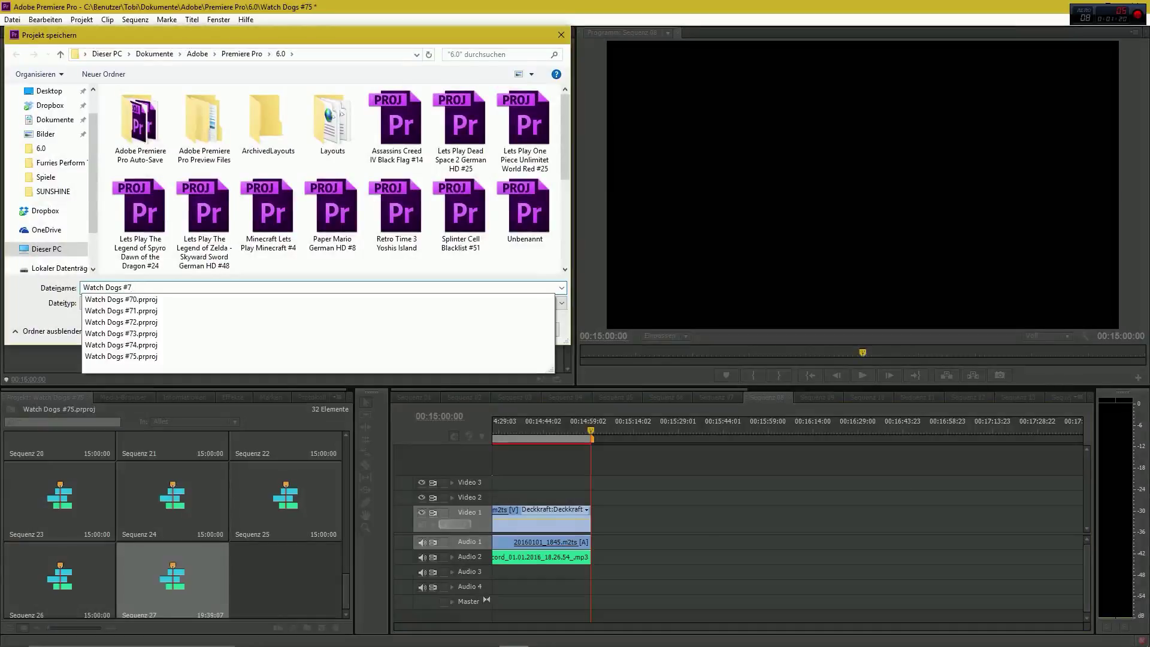
{"action": "type", "text": "6"}
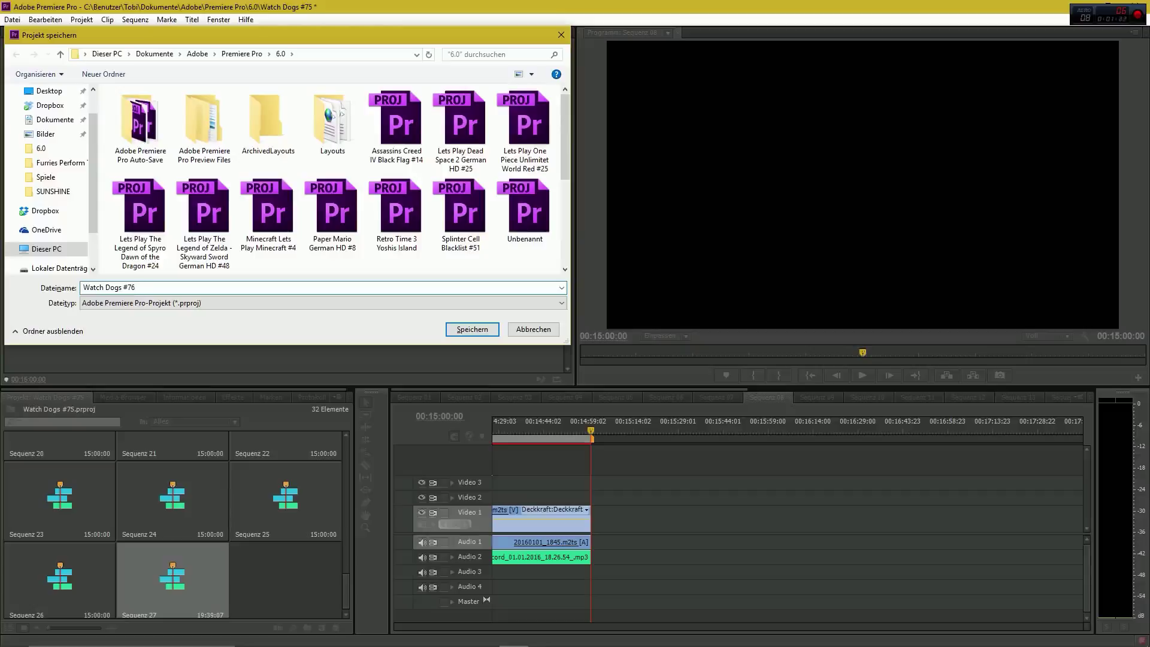
{"action": "key", "text": "Return"}
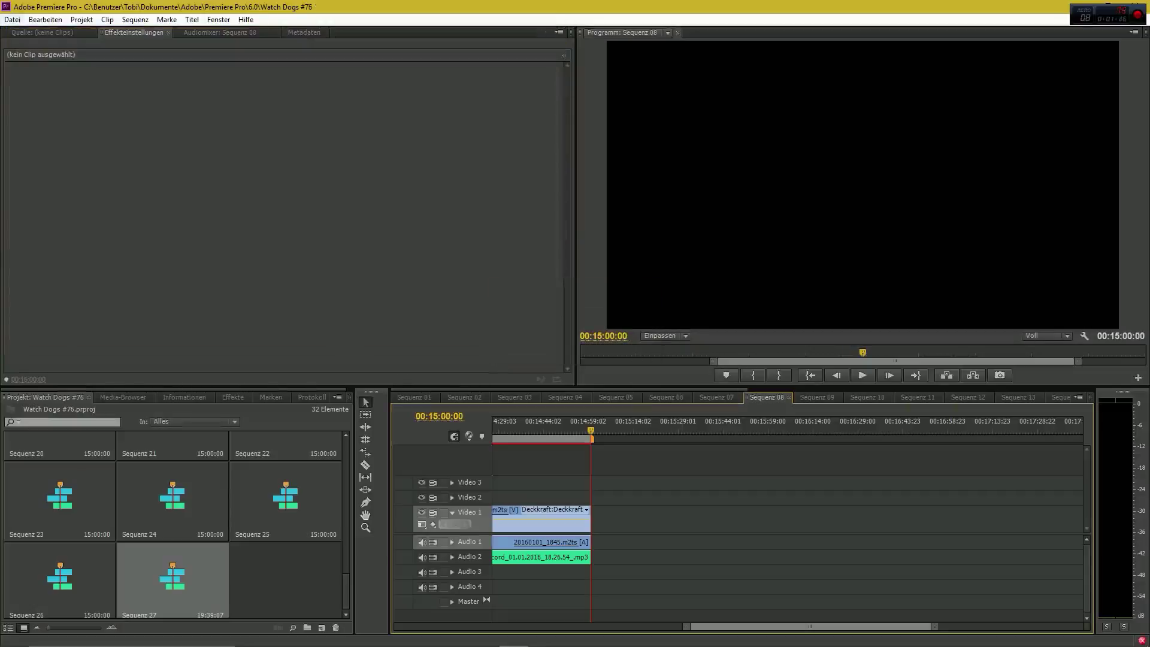
- Export Sequenz 08 to the Media Encoder queue as Watch Dogs #76.mp4, then switch to Sequenz 09
{"action": "left_click", "coordinate": [12, 20]}
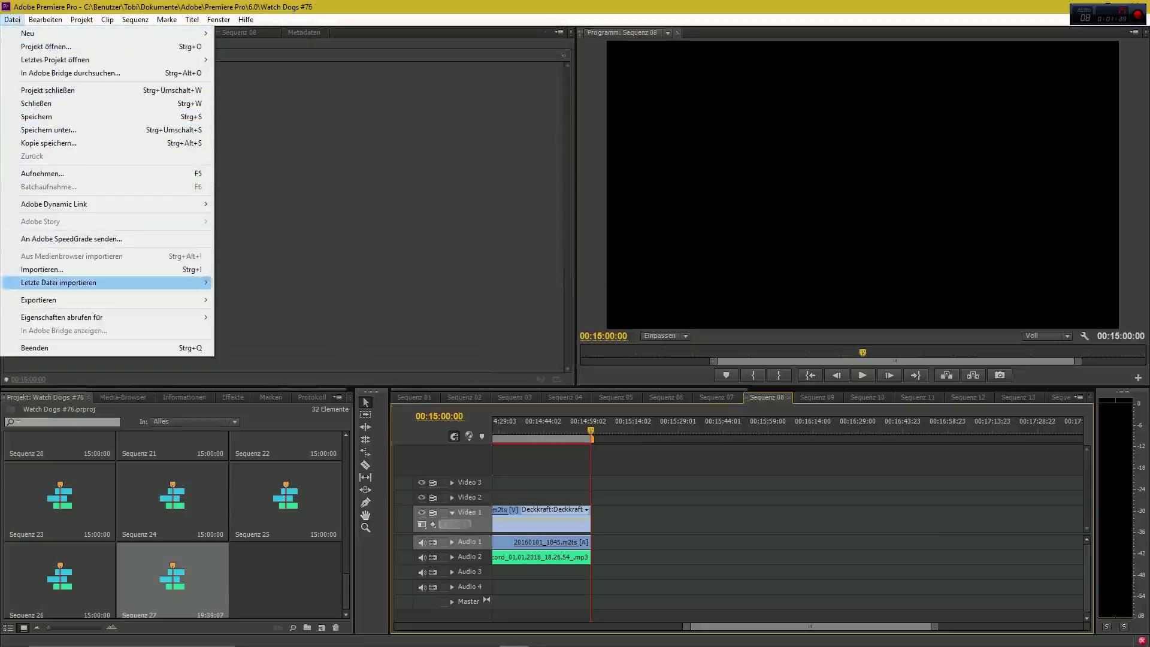
{"action": "left_click", "coordinate": [359, 245]}
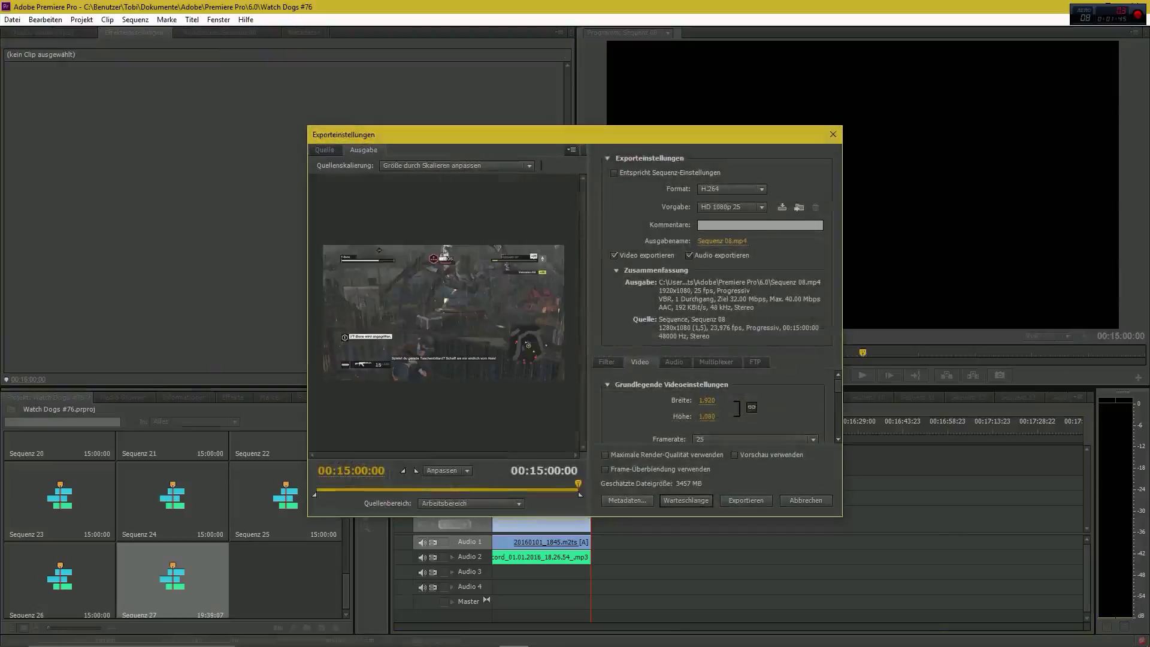
{"action": "left_click", "coordinate": [721, 241]}
{"action": "type", "text": "W"}
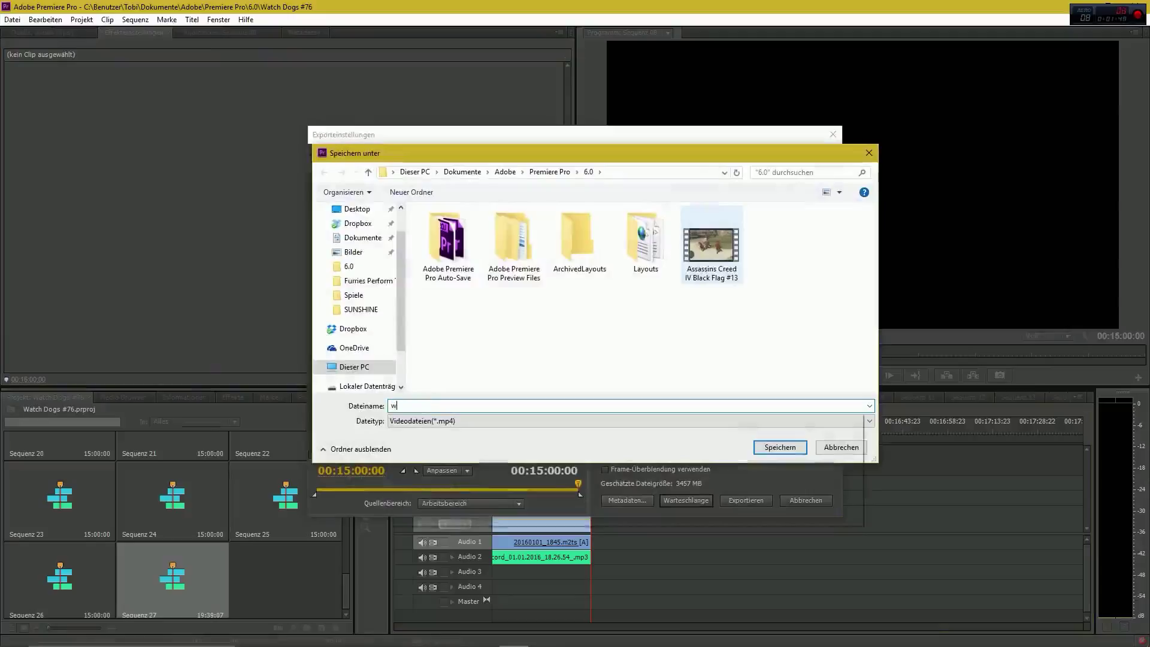
{"action": "key", "text": "Up"}
{"action": "key", "text": "BackSpace"}
{"action": "key", "text": "BackSpace"}
{"action": "key", "text": "BackSpace"}
{"action": "key", "text": "BackSpace"}
{"action": "key", "text": "BackSpace"}
{"action": "key", "text": "BackSpace"}
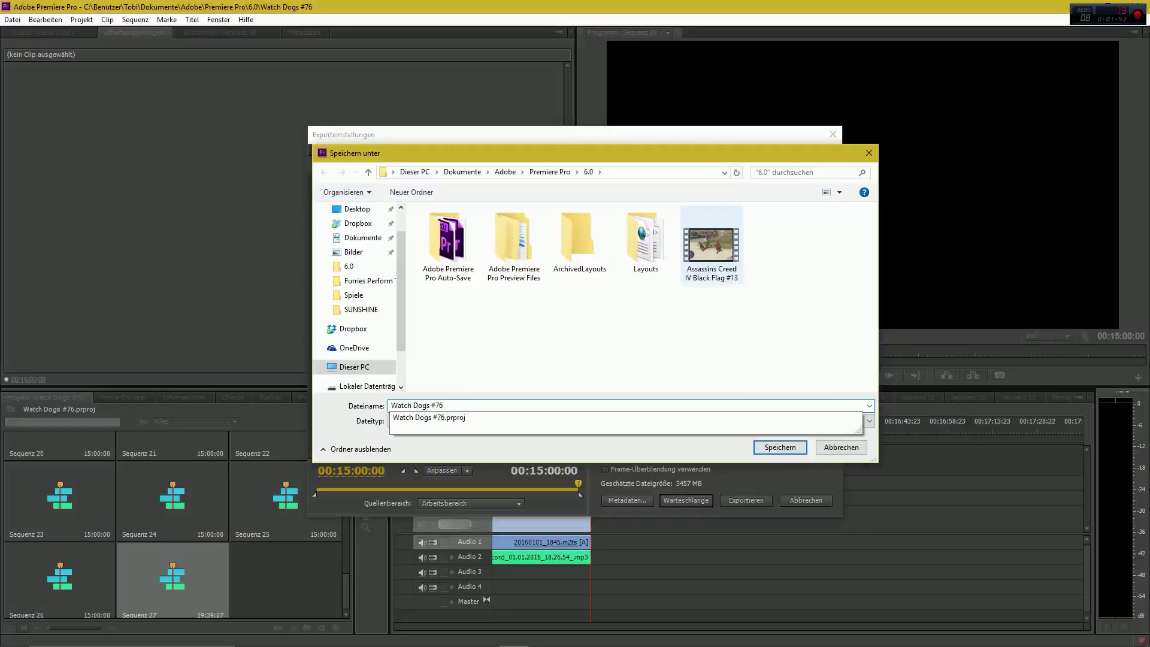
{"action": "key", "text": "Return"}
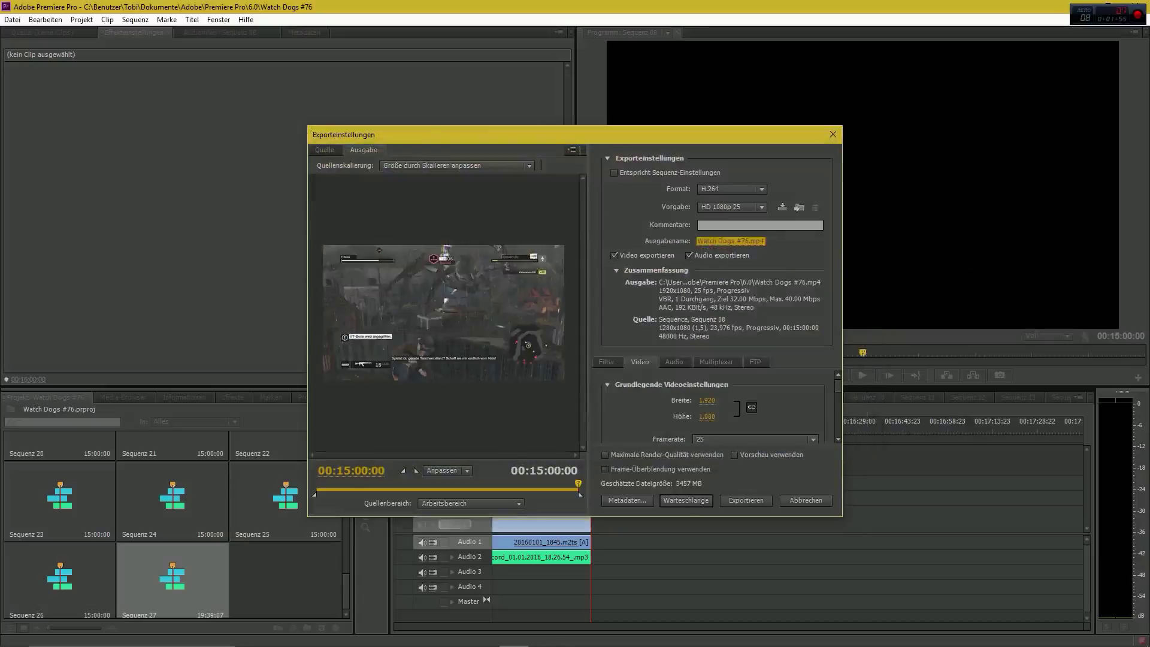
{"action": "left_click", "coordinate": [685, 500]}
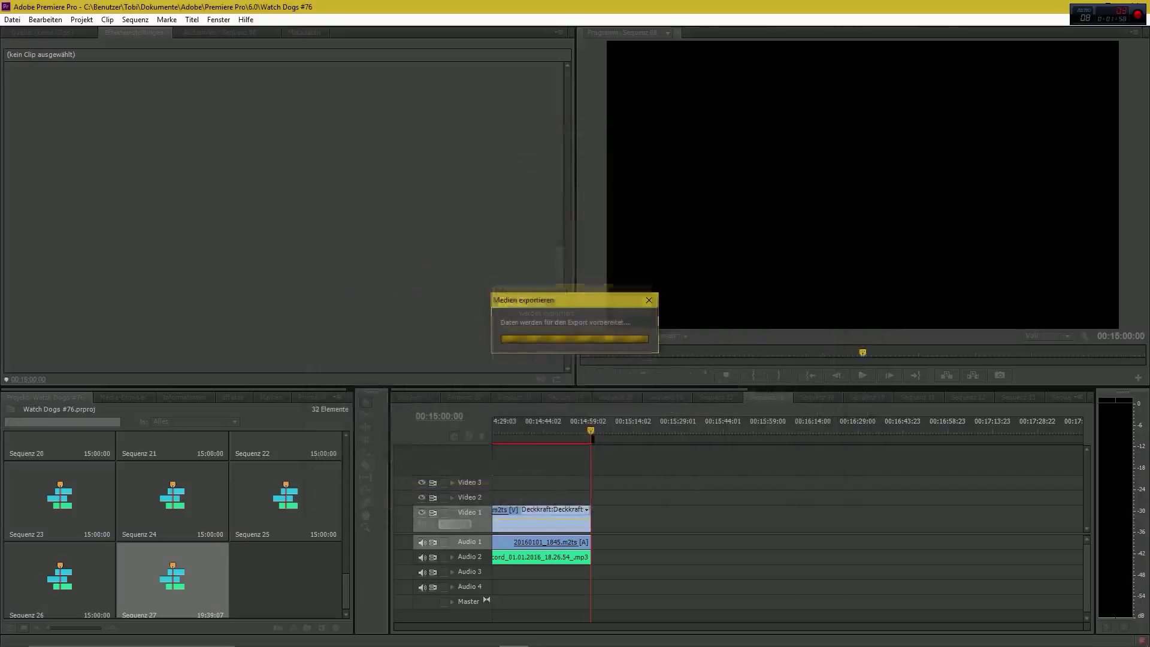
{"action": "left_click", "coordinate": [817, 397]}
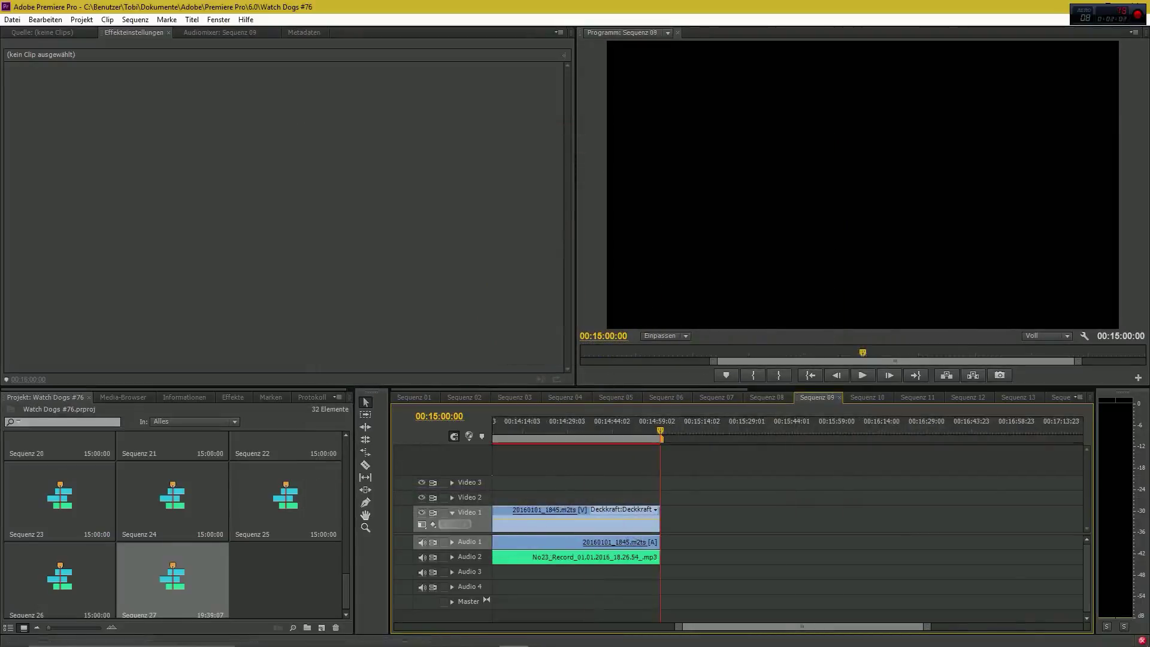
- Move the Sequenz 09 playhead to 00:14:48:00 and save the project as Watch Dogs #77
{"action": "left_click", "coordinate": [624, 430]}
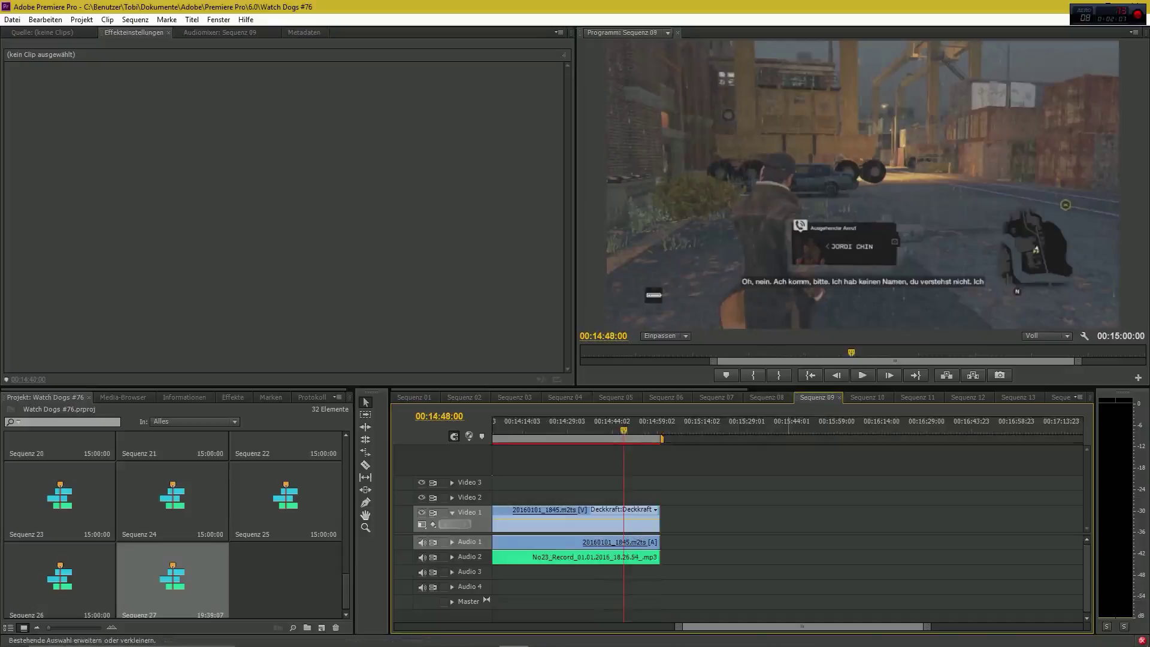
{"action": "key", "text": "ctrl+shift+s"}
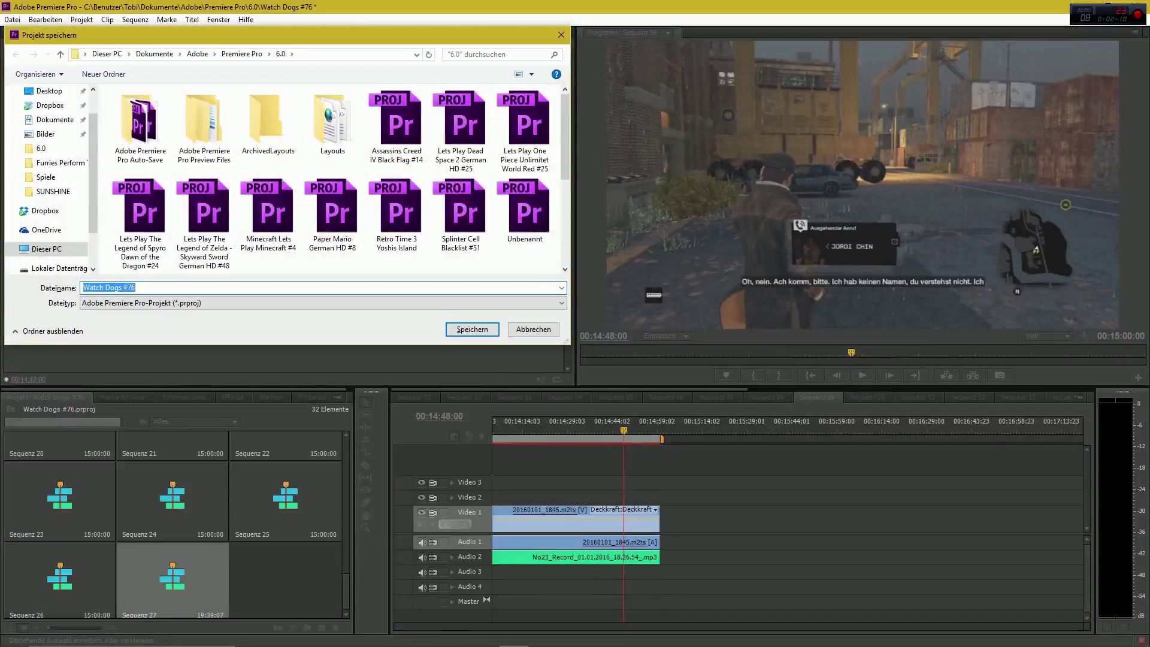
{"action": "key", "text": "End"}
{"action": "key", "text": "BackSpace"}
{"action": "type", "text": "7"}
{"action": "key", "text": "Return"}
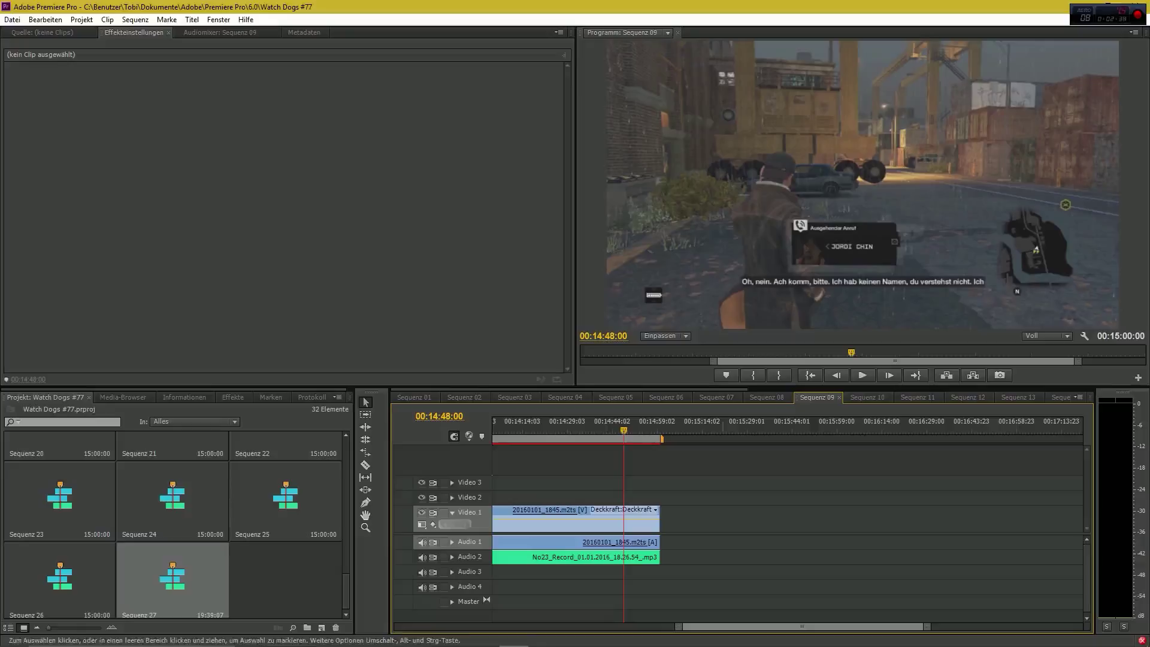
{"action": "left_click", "coordinate": [543, 634]}
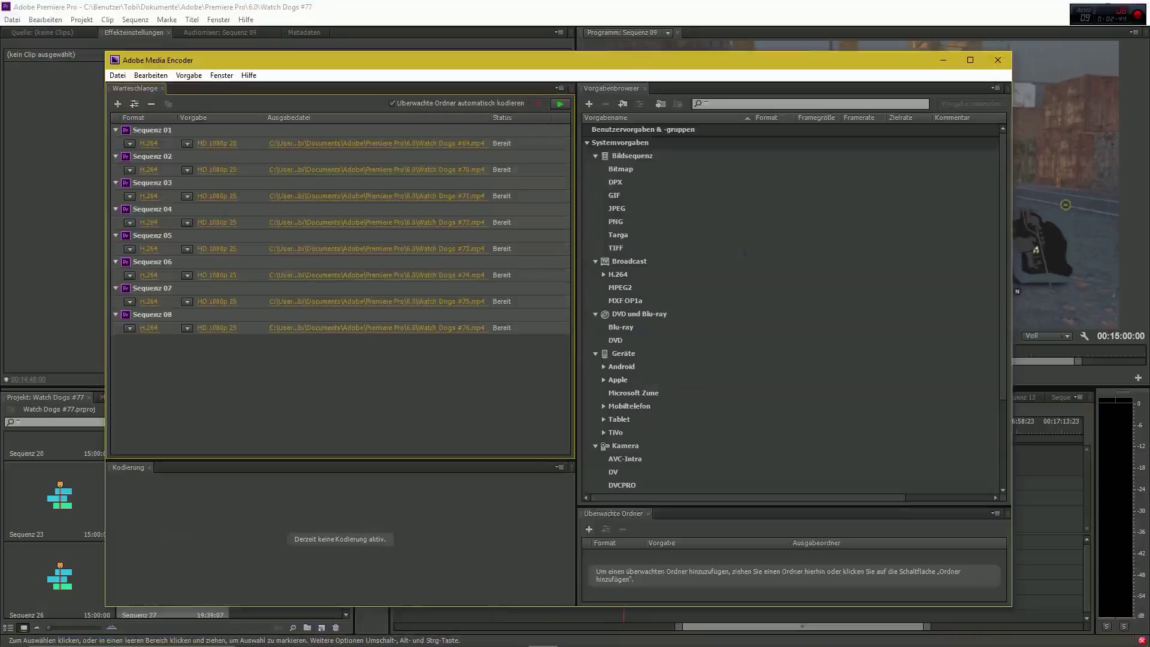
{"action": "key", "text": "alt+Tab"}
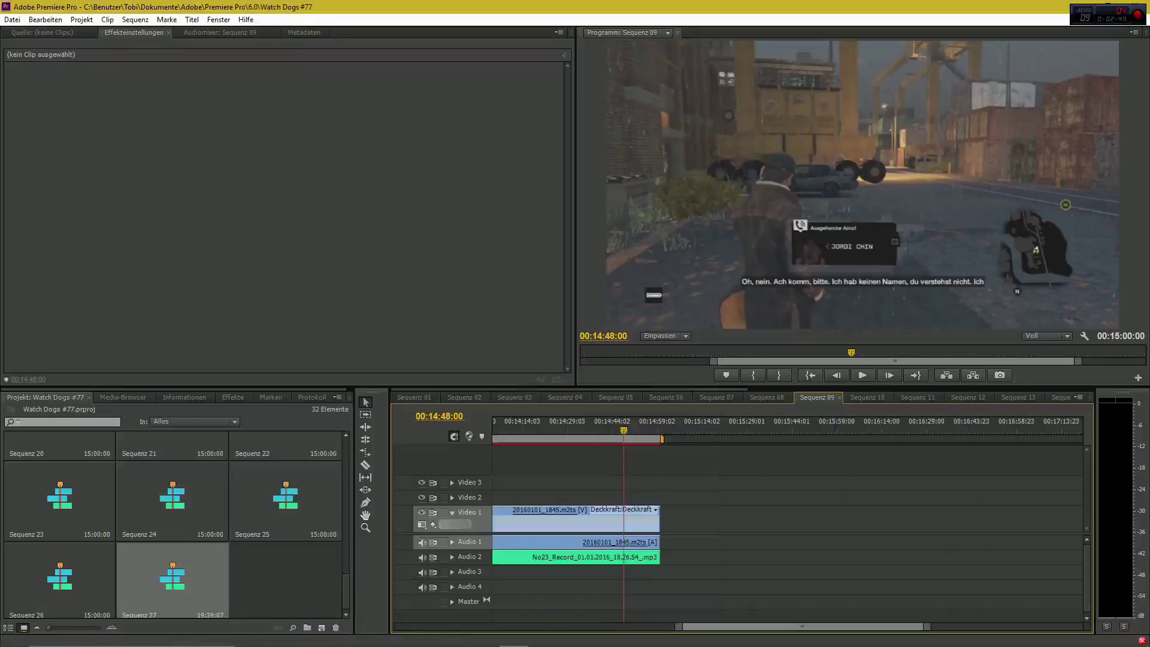
{"action": "key", "text": "ctrl+m"}
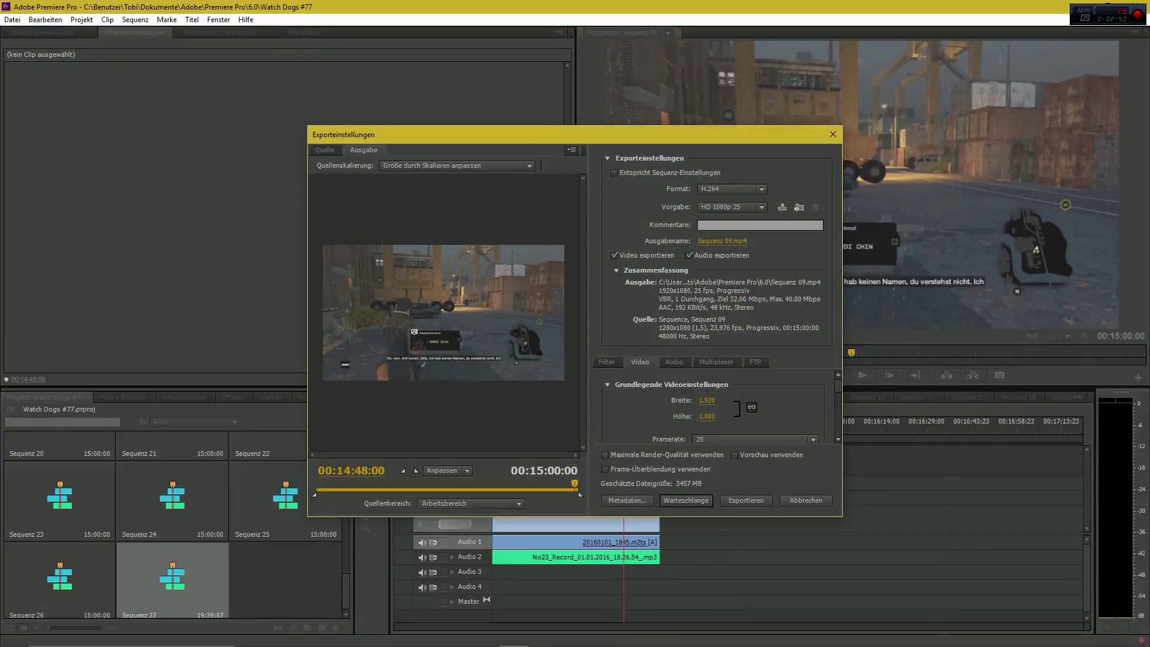
- Name the Sequenz 09 output Watch Dogs #77.mp4 and add it to the Media Encoder queue
{"action": "left_click", "coordinate": [724, 241]}
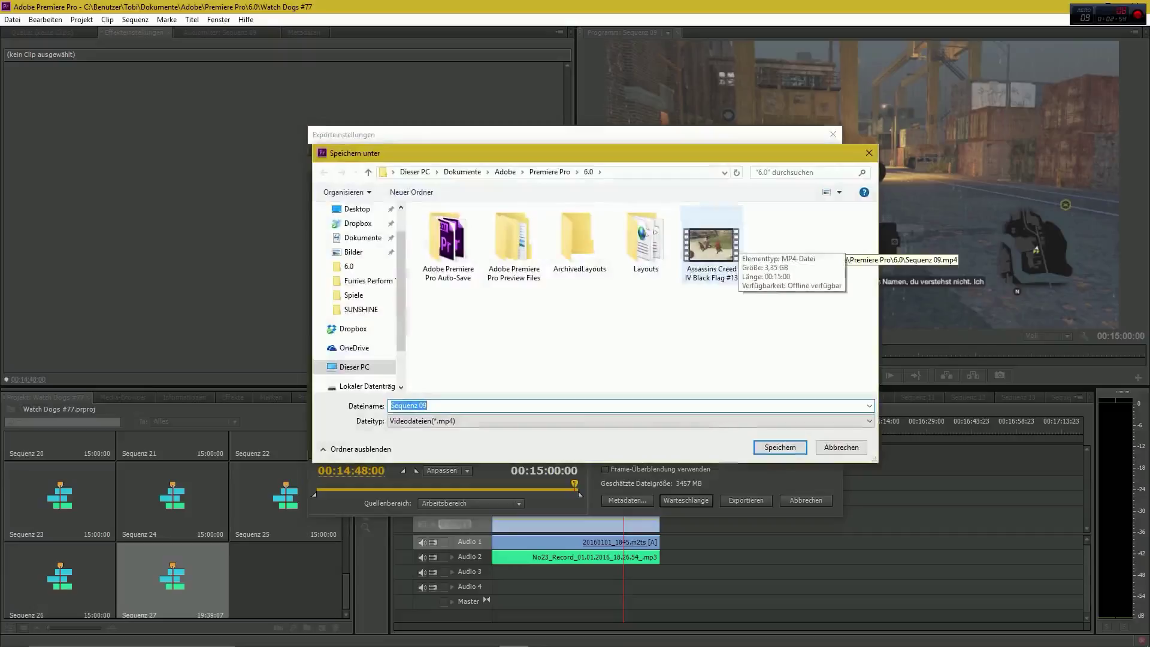
{"action": "type", "text": "w"}
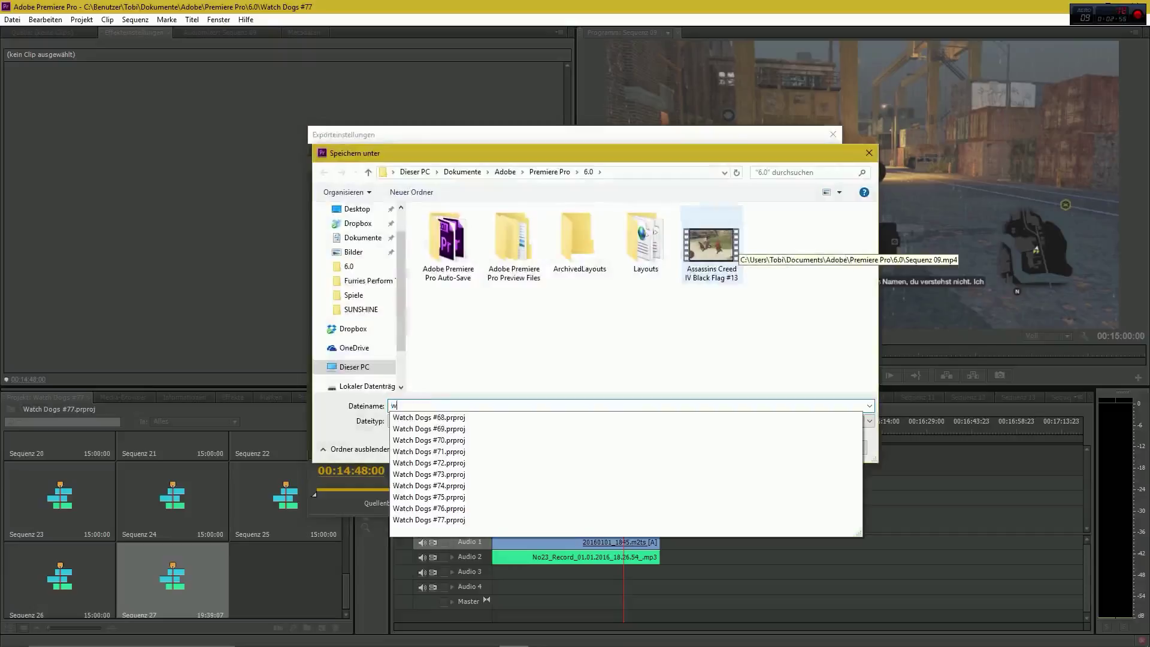
{"action": "key", "text": "Up"}
{"action": "key", "text": "BackSpace"}
{"action": "key", "text": "BackSpace"}
{"action": "key", "text": "BackSpace"}
{"action": "key", "text": "BackSpace"}
{"action": "key", "text": "BackSpace"}
{"action": "key", "text": "BackSpace"}
{"action": "key", "text": "BackSpace"}
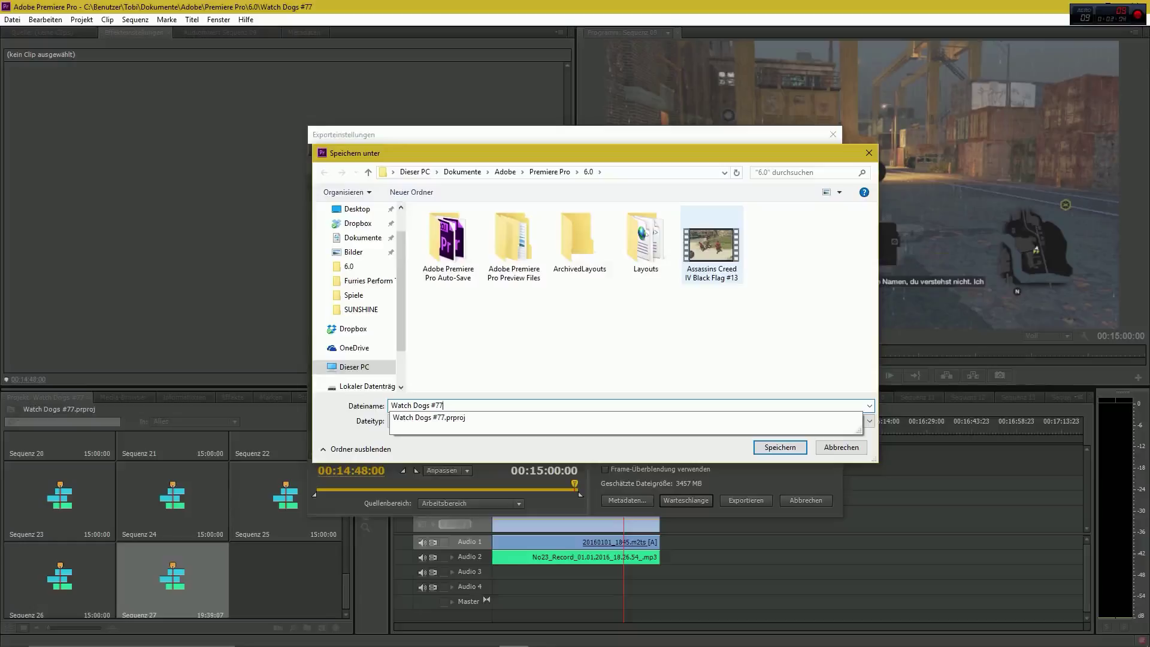
{"action": "key", "text": "Return"}
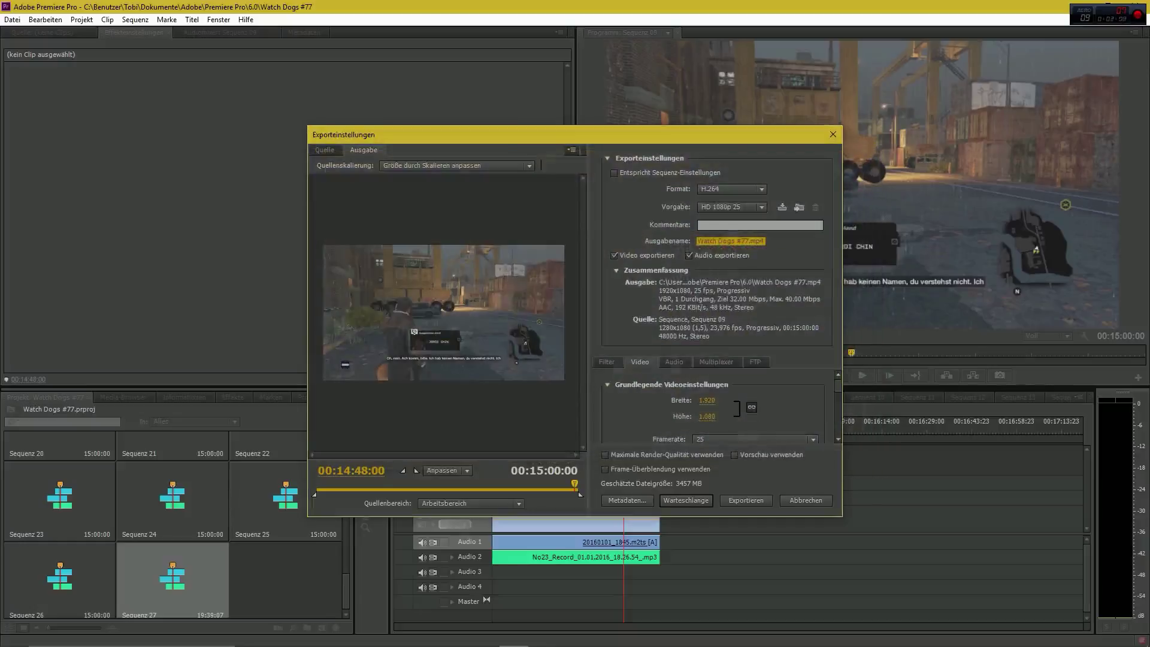
{"action": "left_click", "coordinate": [746, 500]}
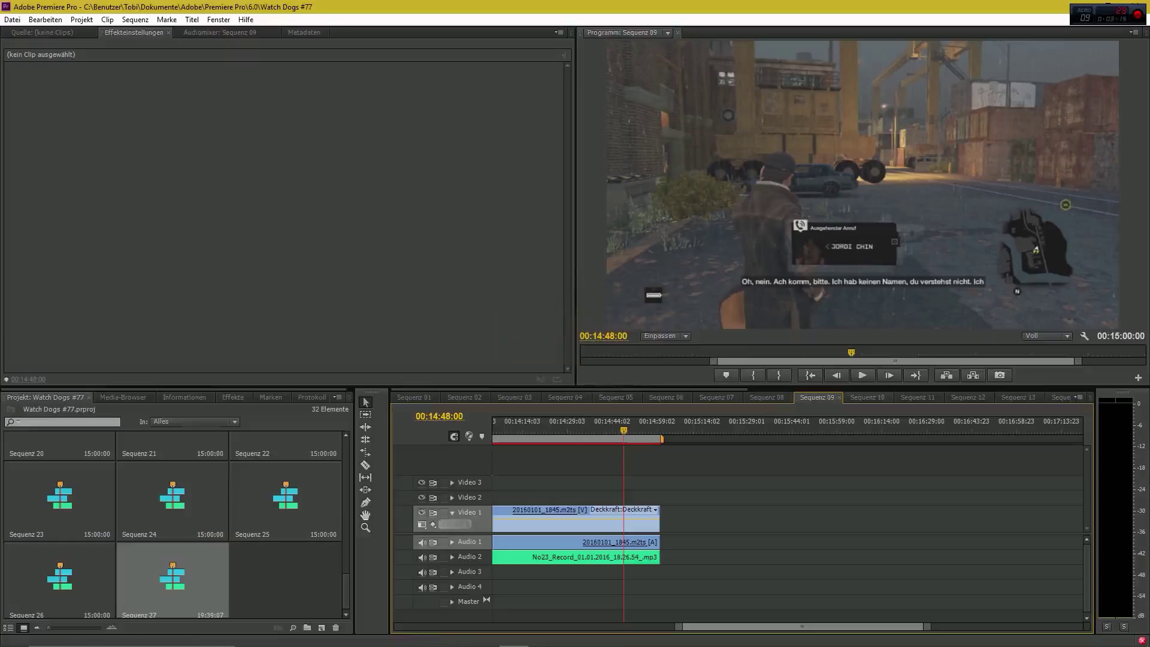
- Switch the timeline to Sequenz 10 and save the project copy as Watch Dogs #78
{"action": "left_click", "coordinate": [866, 398]}
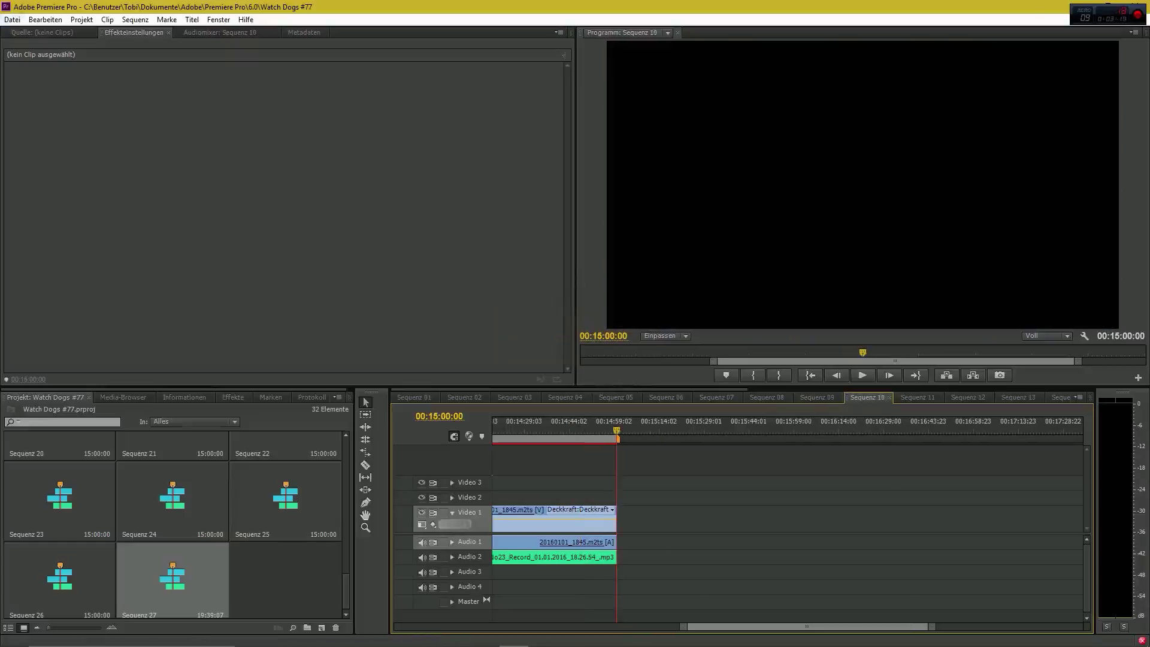
{"action": "left_click", "coordinate": [12, 20]}
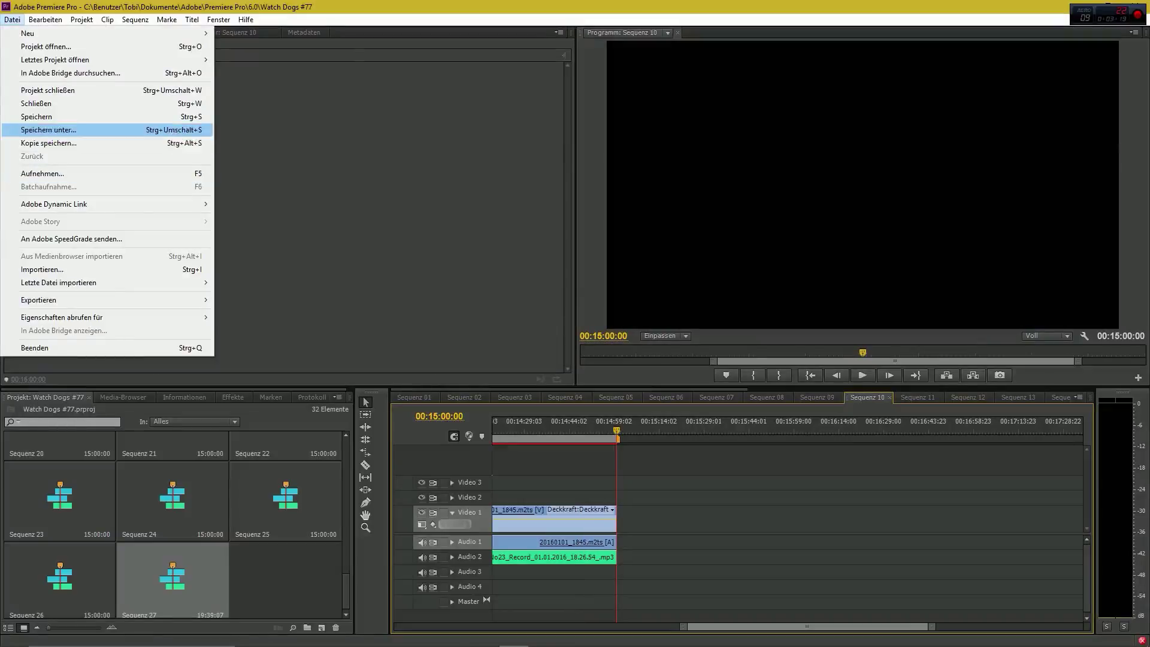
{"action": "key", "text": "Return"}
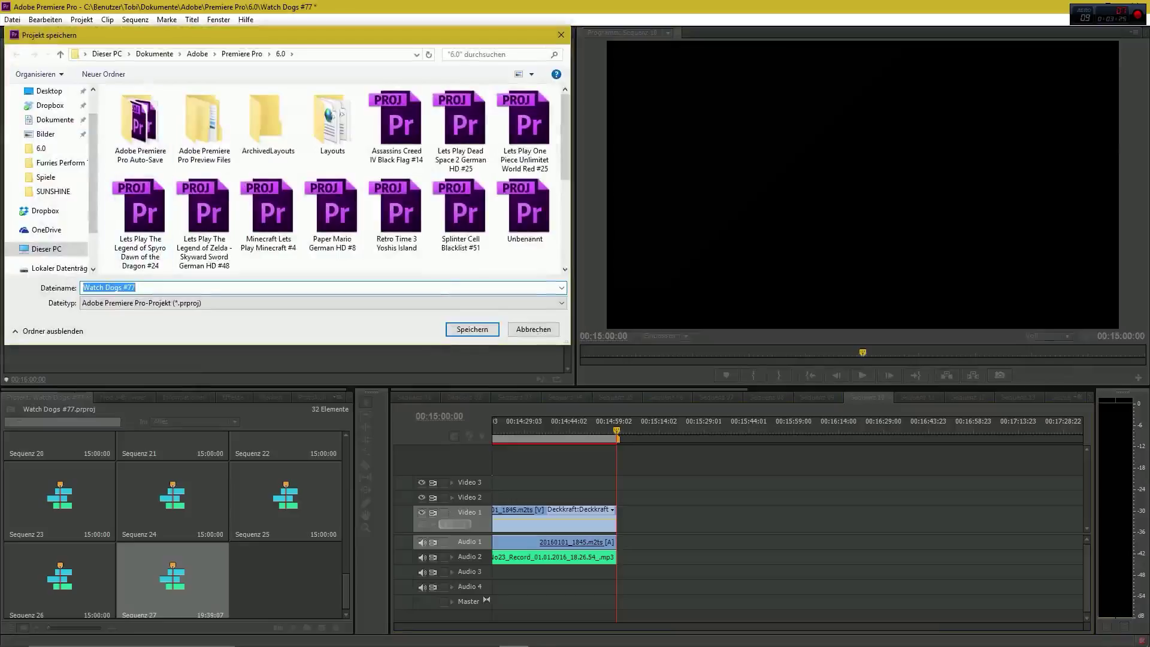
{"action": "key", "text": "End"}
{"action": "key", "text": "BackSpace"}
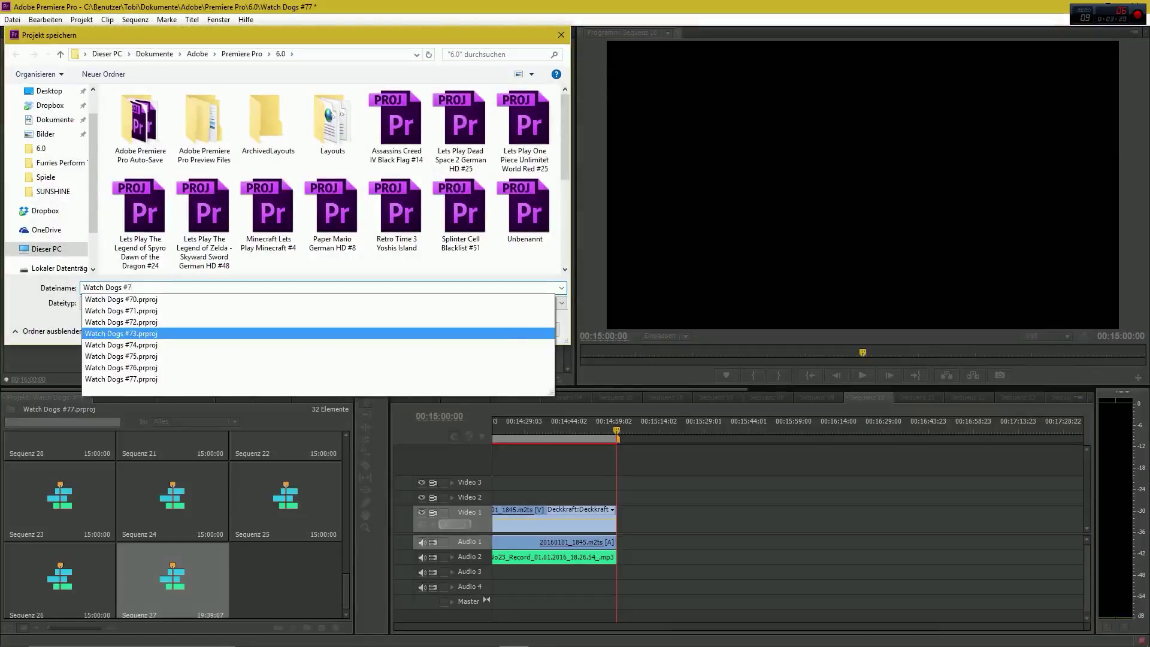
{"action": "type", "text": "8"}
{"action": "key", "text": "Return"}
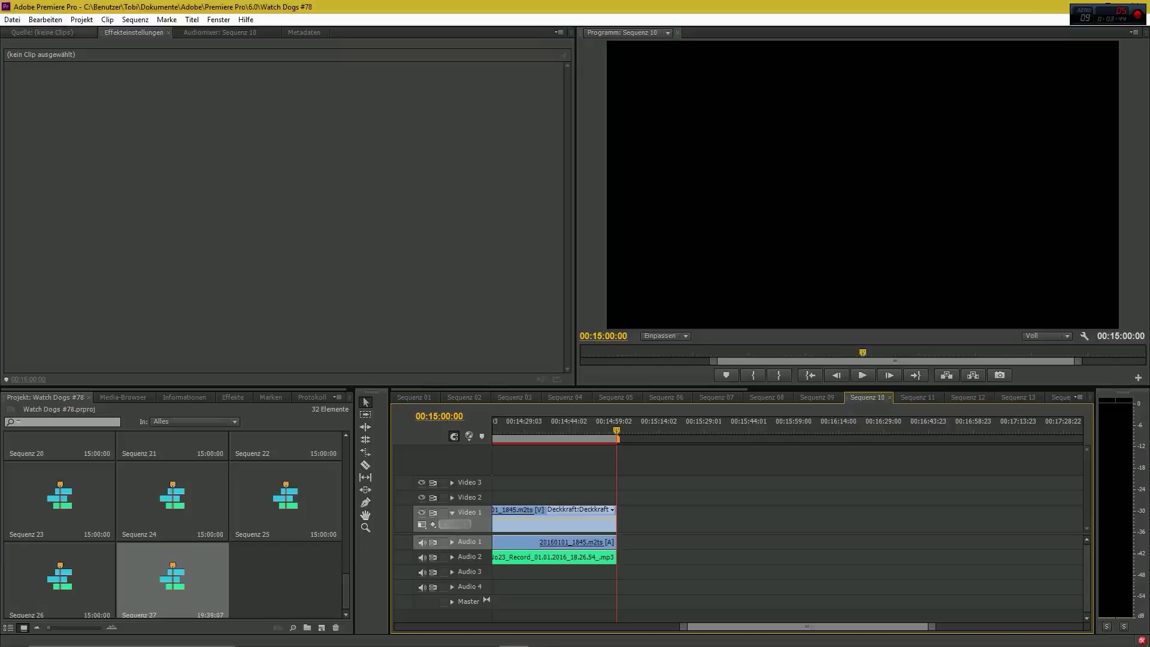
{"action": "mouse_move", "coordinate": [455, 645]}
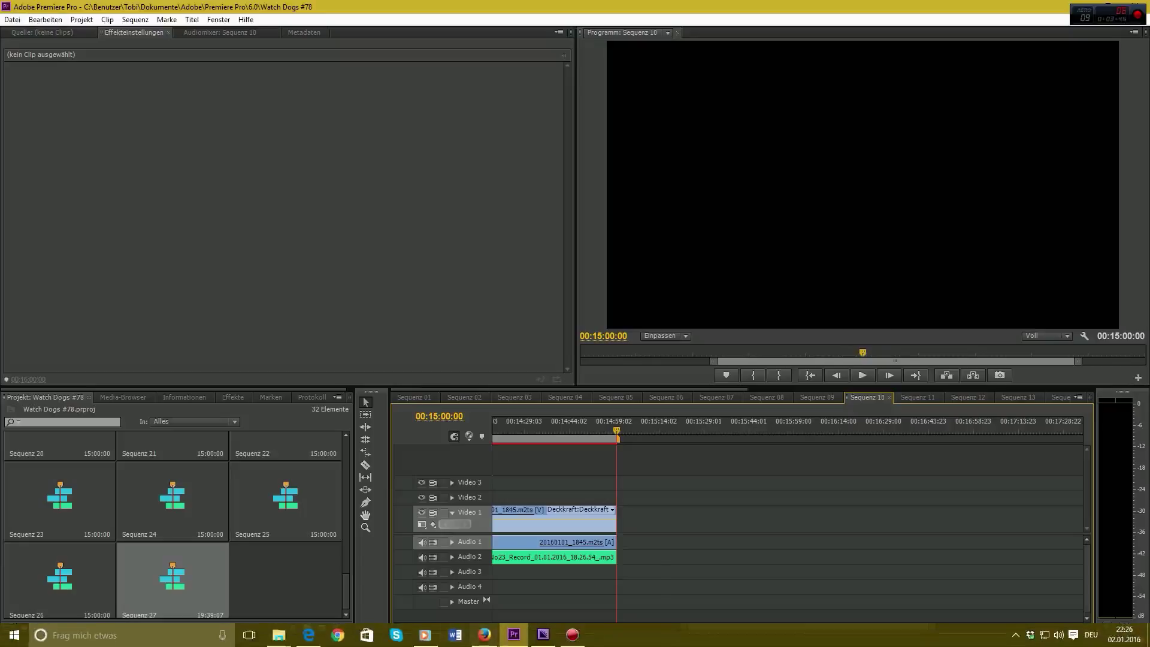
{"action": "left_click", "coordinate": [543, 635]}
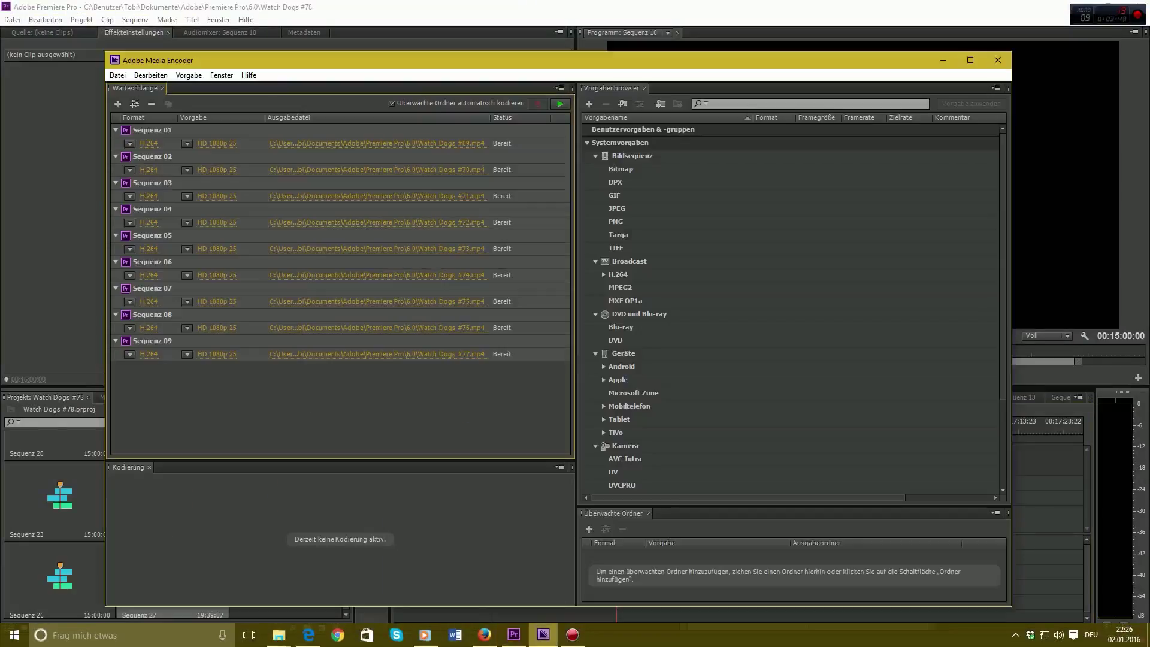
{"action": "left_click", "coordinate": [543, 634]}
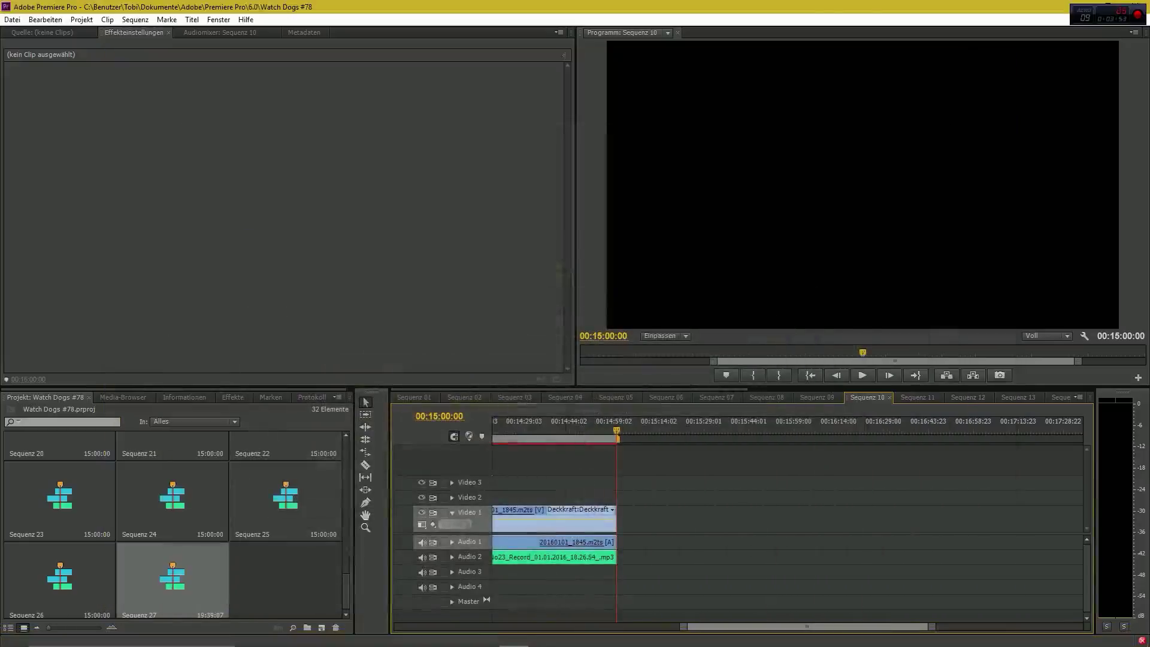
- Open Sequenz 10's export settings and name the output Watch Dogs #78 without .prproj
{"action": "key", "text": "ctrl+m"}
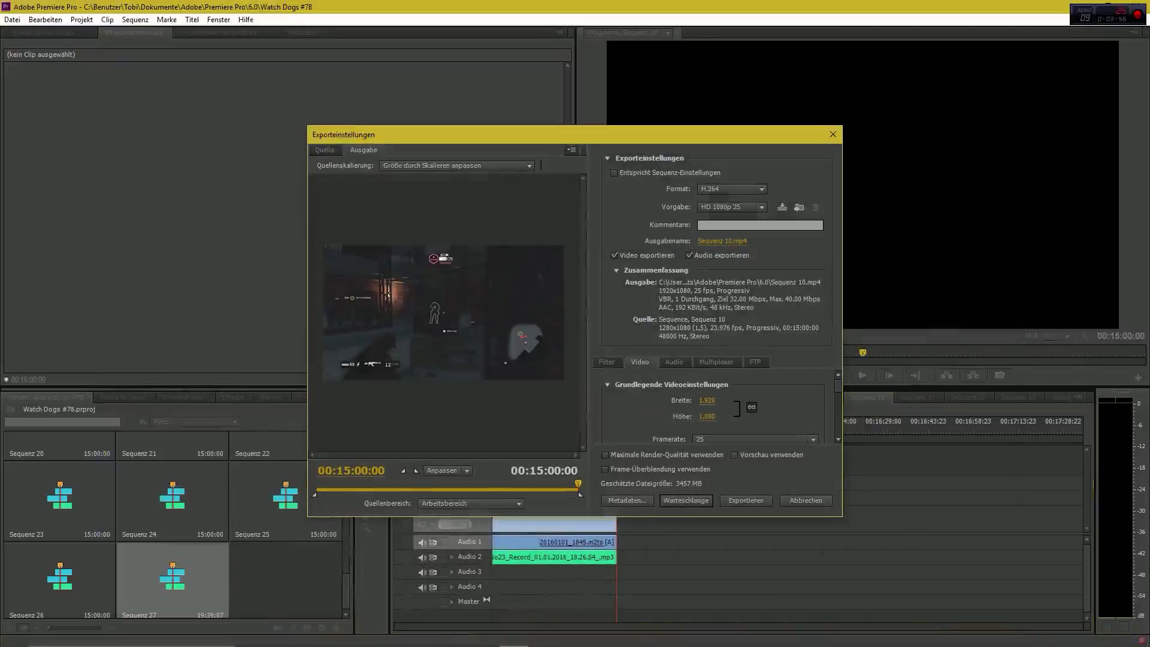
{"action": "left_click", "coordinate": [721, 241]}
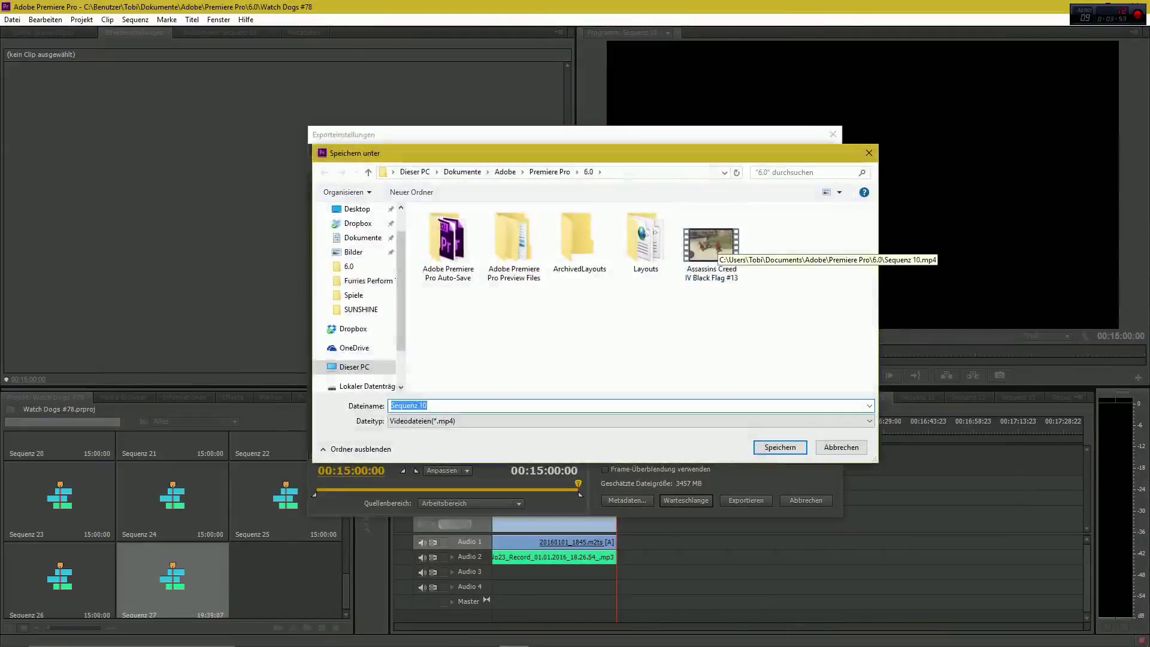
{"action": "type", "text": "w"}
{"action": "key", "text": "Up"}
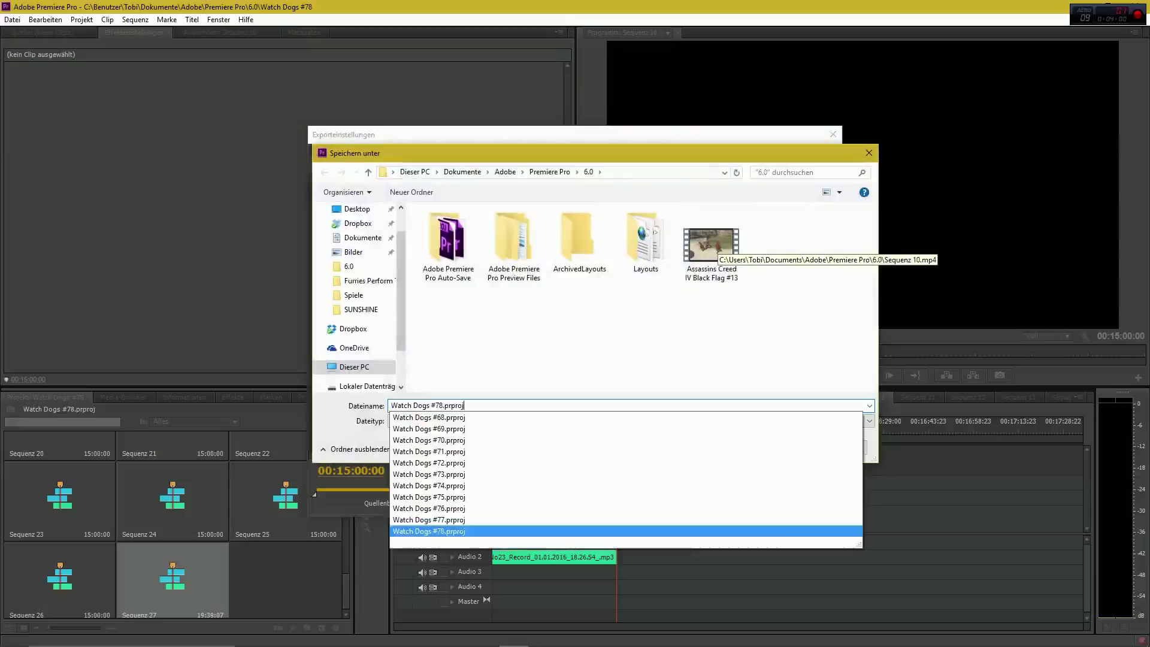
{"action": "key", "text": "Return"}
{"action": "key", "text": "BackSpace"}
{"action": "key", "text": "BackSpace"}
{"action": "key", "text": "BackSpace"}
{"action": "key", "text": "BackSpace"}
{"action": "key", "text": "BackSpace"}
{"action": "key", "text": "BackSpace"}
{"action": "key", "text": "BackSpace"}
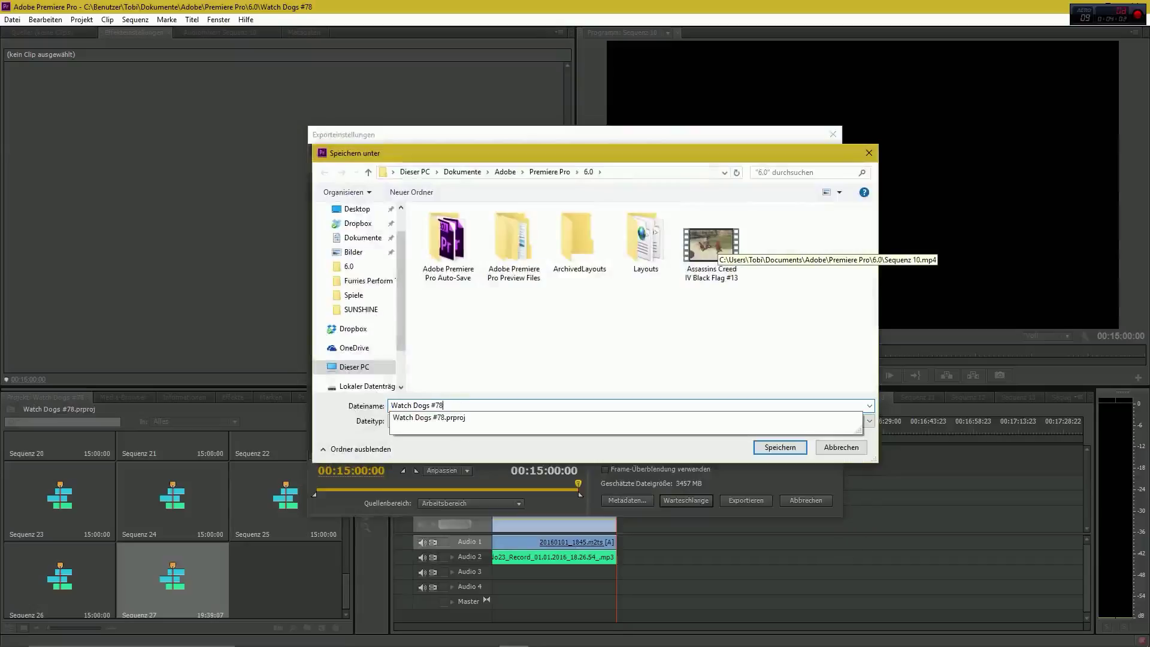
{"action": "key", "text": "Return"}
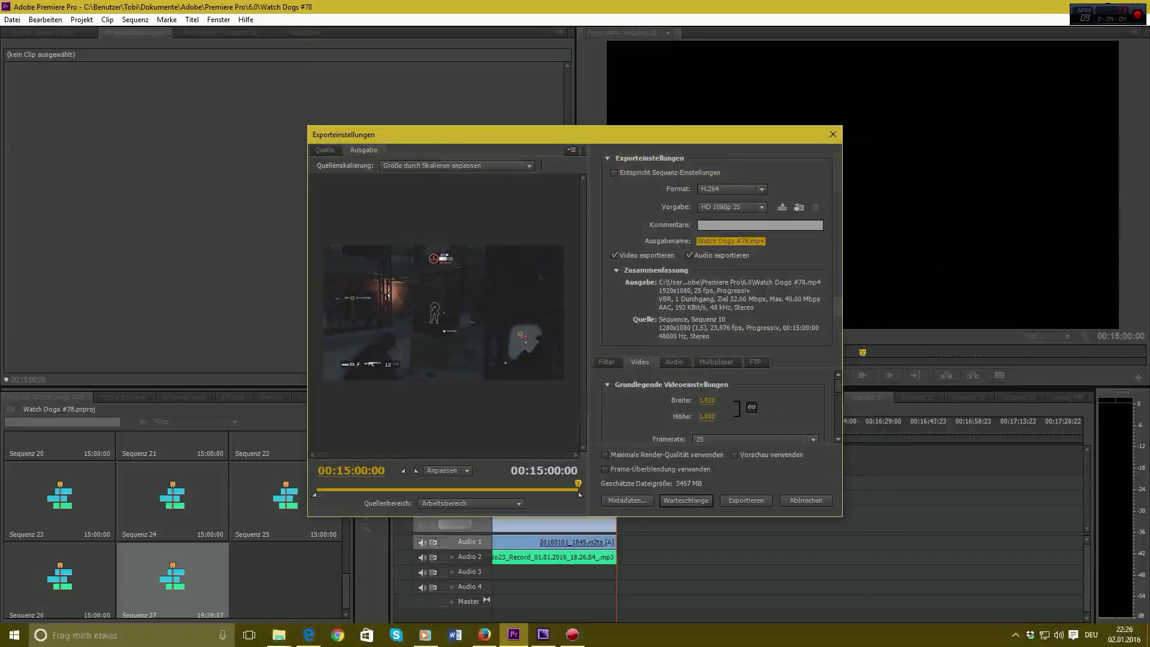
- Queue the Sequenz 10 export in Media Encoder and switch the timeline to Sequenz 11
{"action": "left_click", "coordinate": [685, 500]}
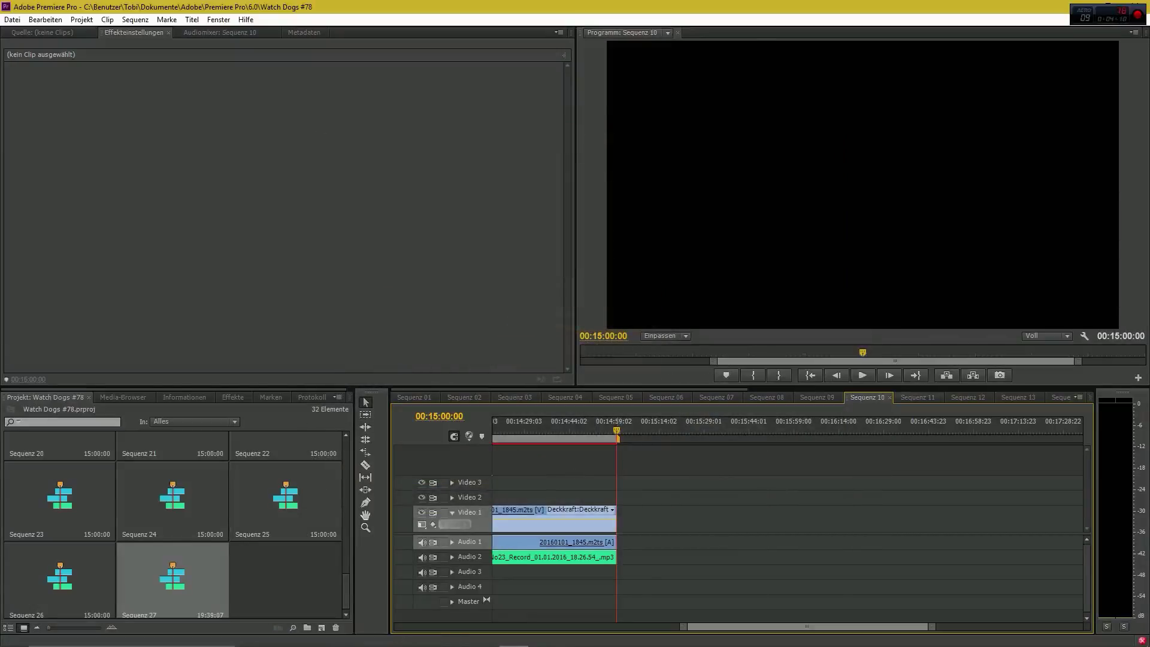
{"action": "left_click", "coordinate": [916, 398]}
{"action": "left_click", "coordinate": [12, 19]}
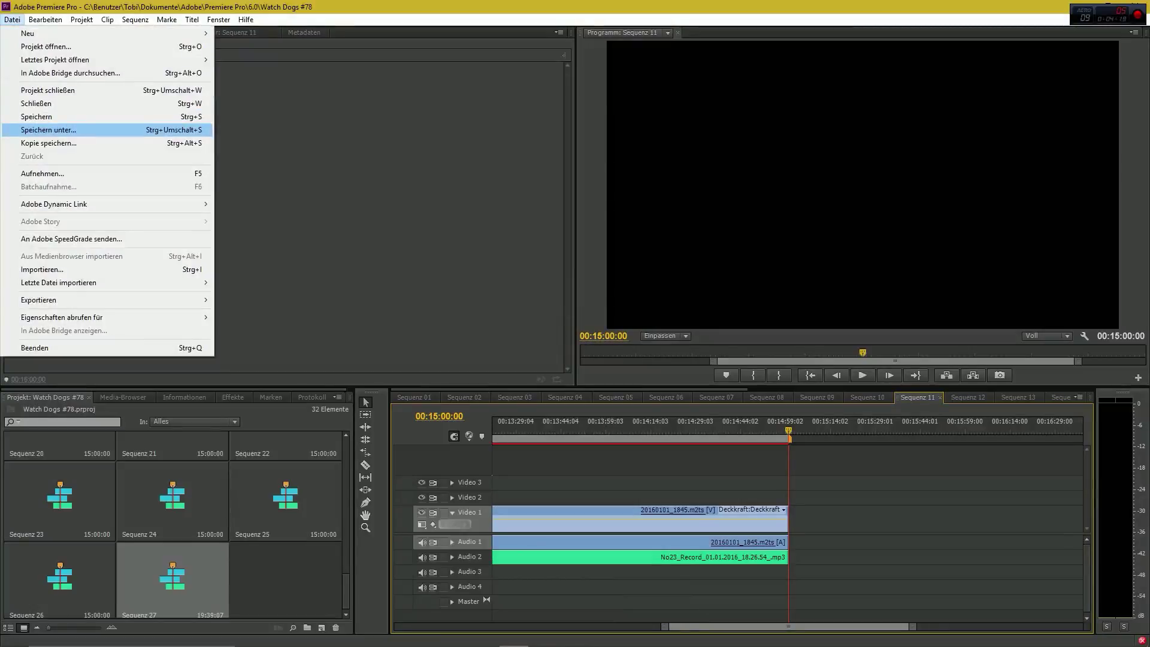
- Save a new copy of the project, changing the trailing 8 to 9: Watch Dogs #79
{"action": "left_click", "coordinate": [49, 130]}
{"action": "key", "text": "Right"}
{"action": "key", "text": "End"}
{"action": "key", "text": "BackSpace"}
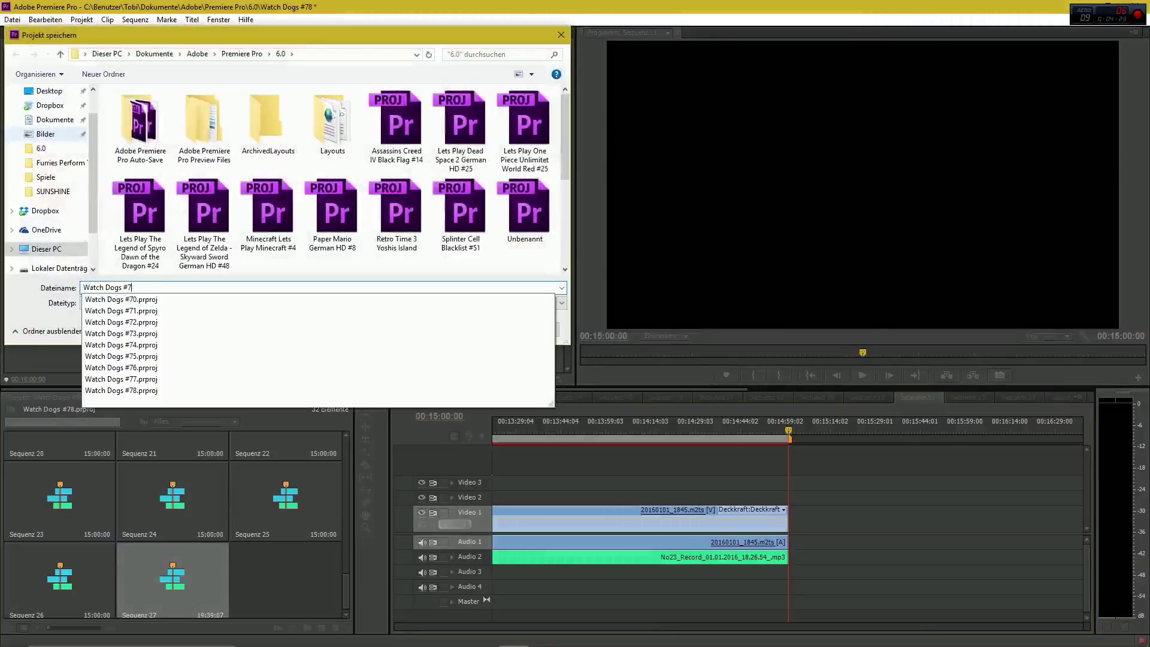
{"action": "key", "text": "Escape"}
{"action": "type", "text": "9"}
{"action": "key", "text": "Return"}
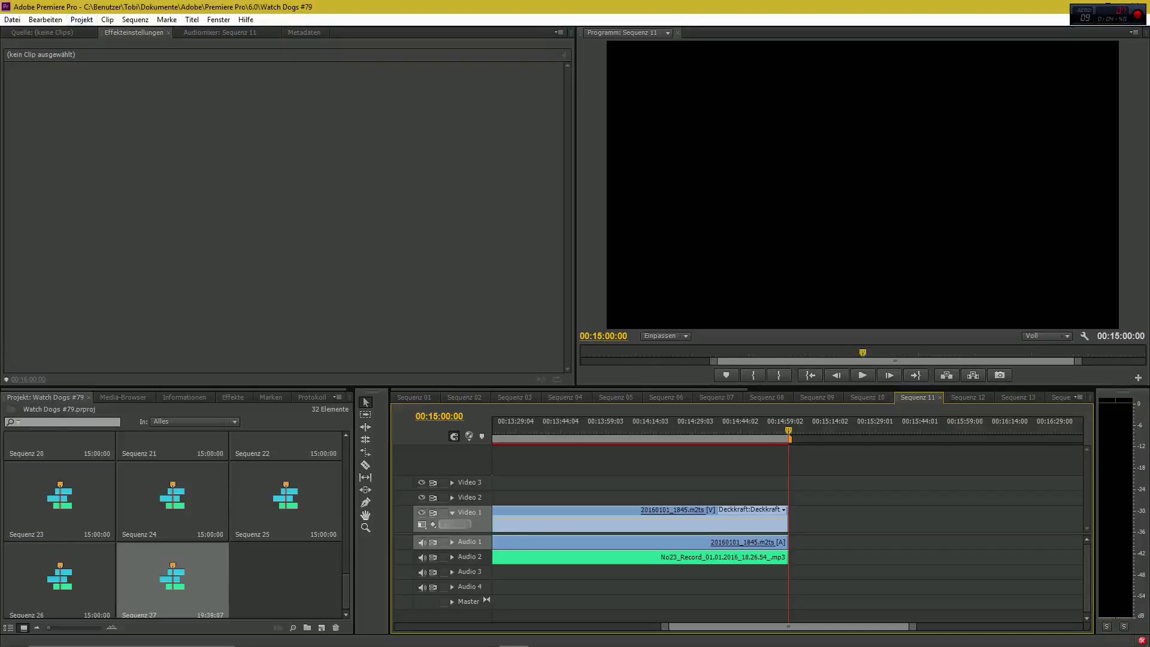
- Open the media export settings for Sequenz 11 from the Datei menu
{"action": "left_click", "coordinate": [13, 20]}
{"action": "left_click", "coordinate": [13, 20]}
{"action": "left_click", "coordinate": [13, 19]}
{"action": "mouse_move", "coordinate": [90, 299]}
{"action": "left_click", "coordinate": [245, 300]}
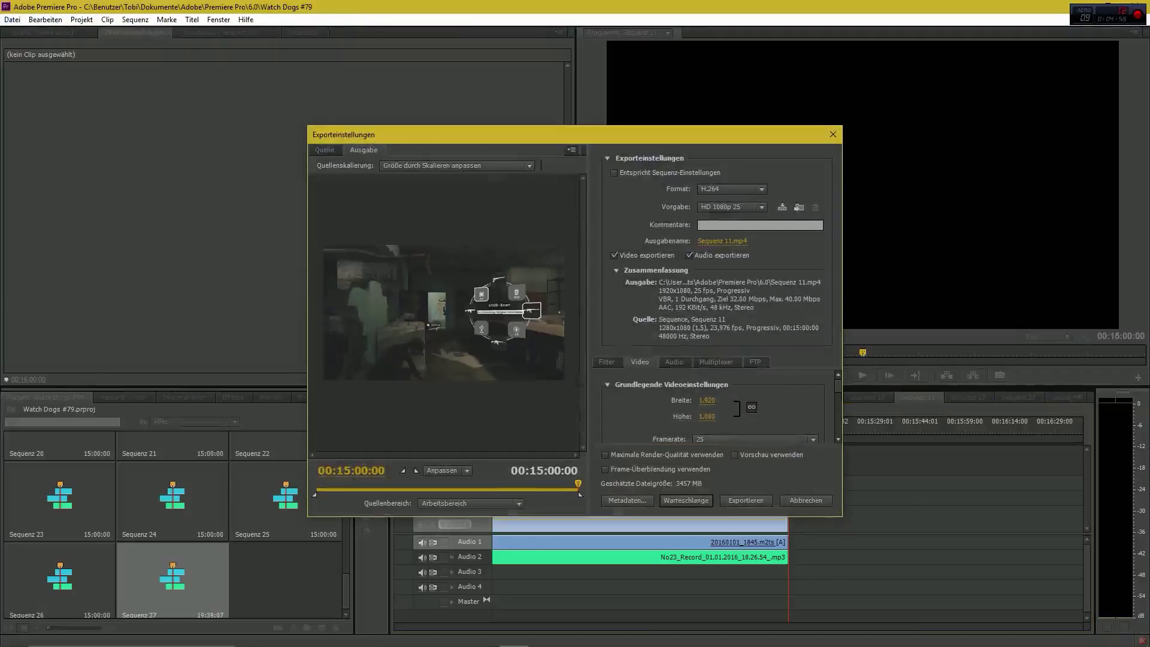
- Name the output Watch Dogs #79, queue it to Media Encoder, and bring up Sequenz 12
{"action": "left_click", "coordinate": [722, 241]}
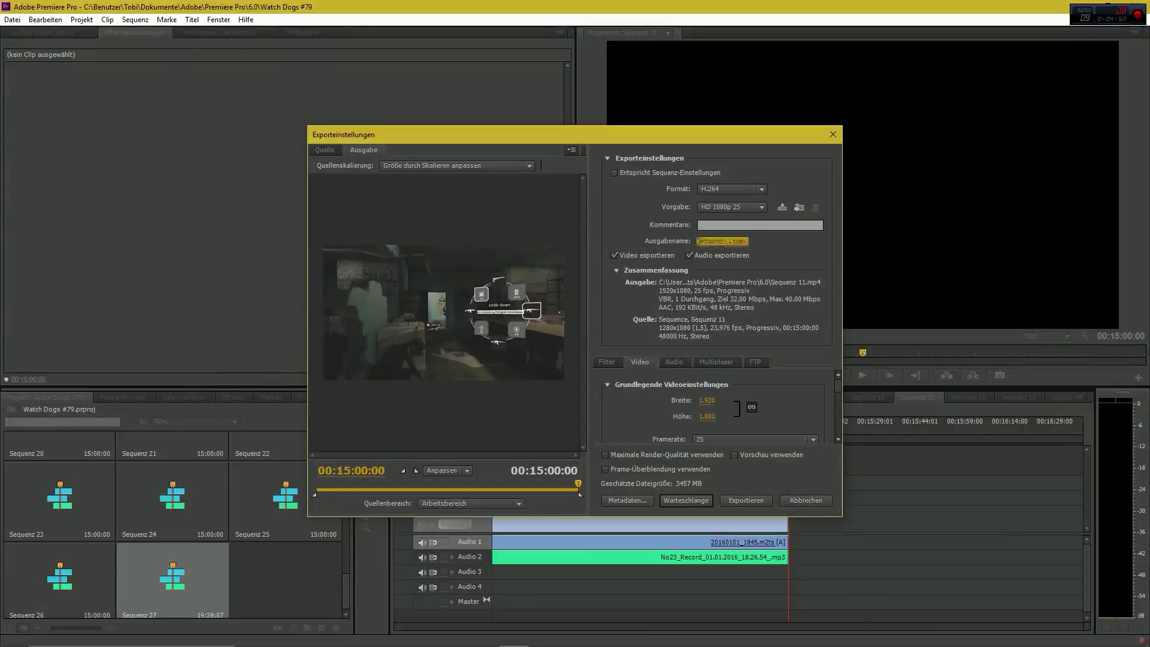
{"action": "type", "text": "W"}
{"action": "key", "text": "Up"}
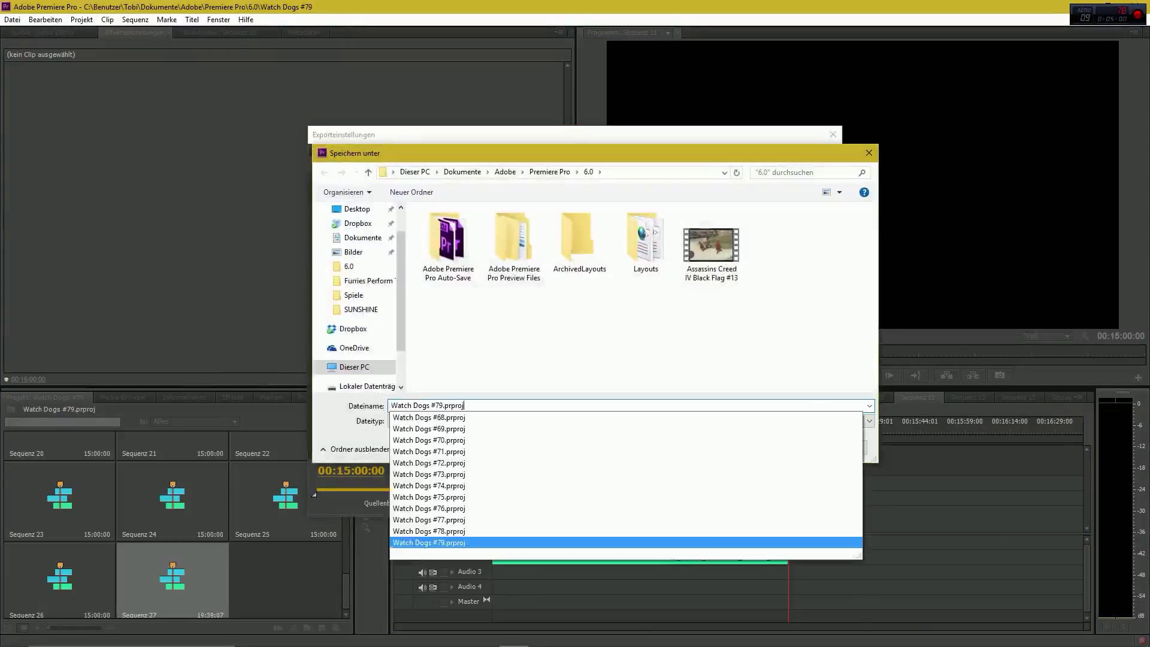
{"action": "key", "text": "Escape"}
{"action": "key", "text": "BackSpace"}
{"action": "key", "text": "BackSpace"}
{"action": "key", "text": "BackSpace"}
{"action": "key", "text": "BackSpace"}
{"action": "key", "text": "BackSpace"}
{"action": "key", "text": "BackSpace"}
{"action": "key", "text": "BackSpace"}
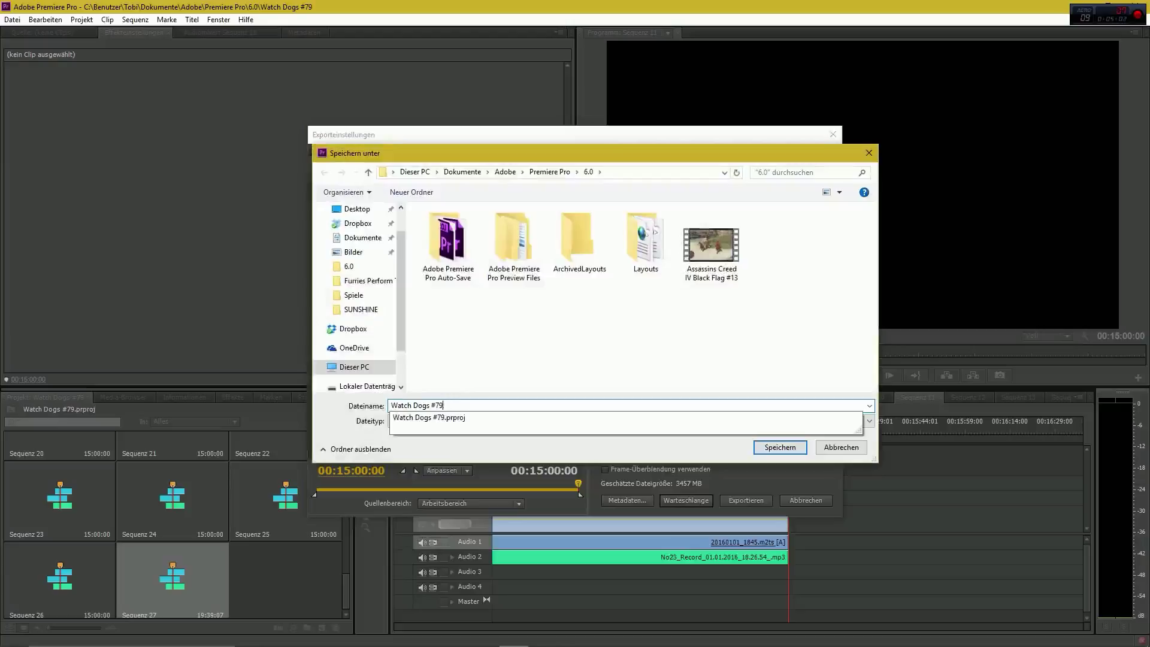
{"action": "key", "text": "Return"}
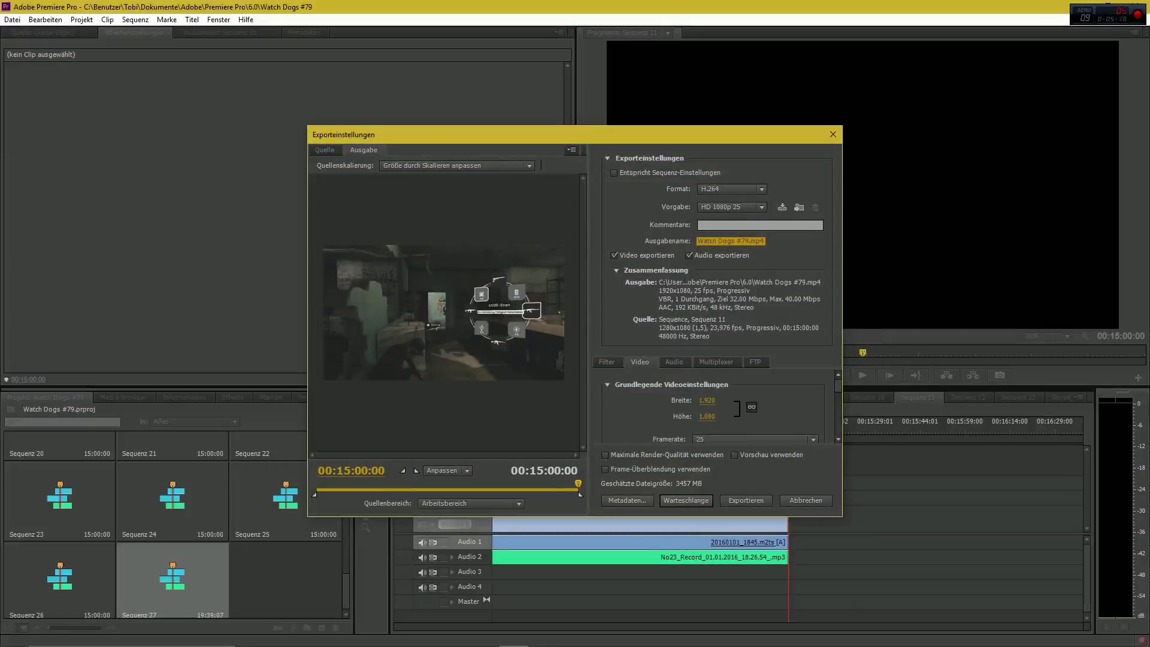
{"action": "left_click", "coordinate": [687, 501]}
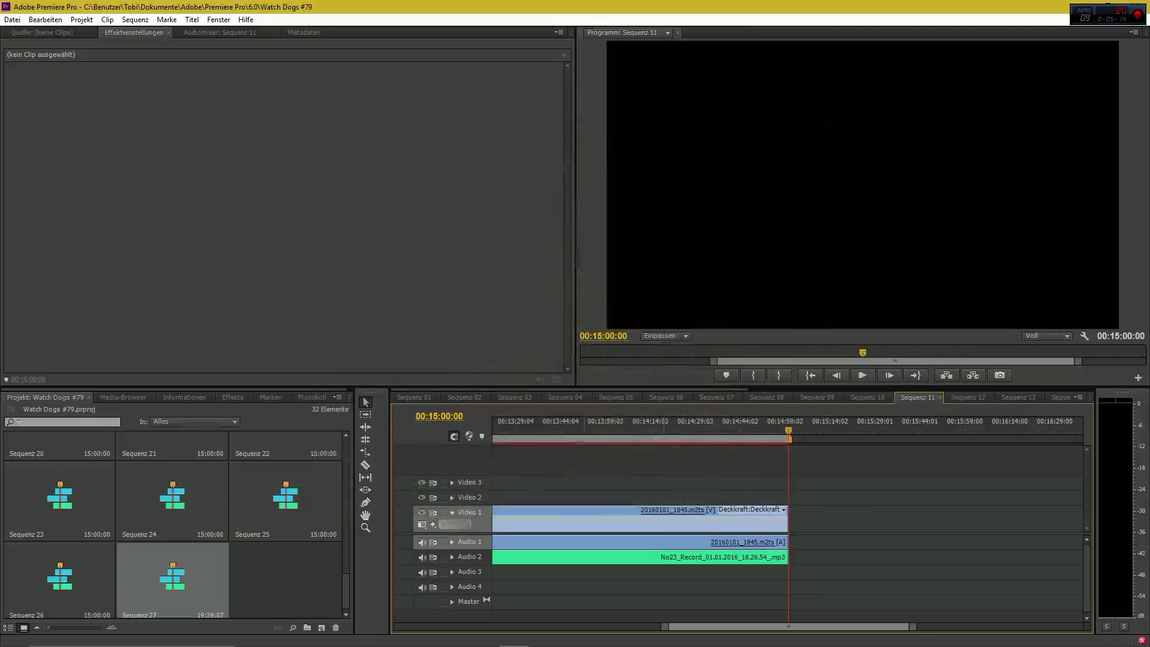
{"action": "left_click", "coordinate": [967, 397]}
- With Sequenz 12 showing, save the project as Watch Dogs #80 and open its export settings
{"action": "left_click", "coordinate": [660, 430]}
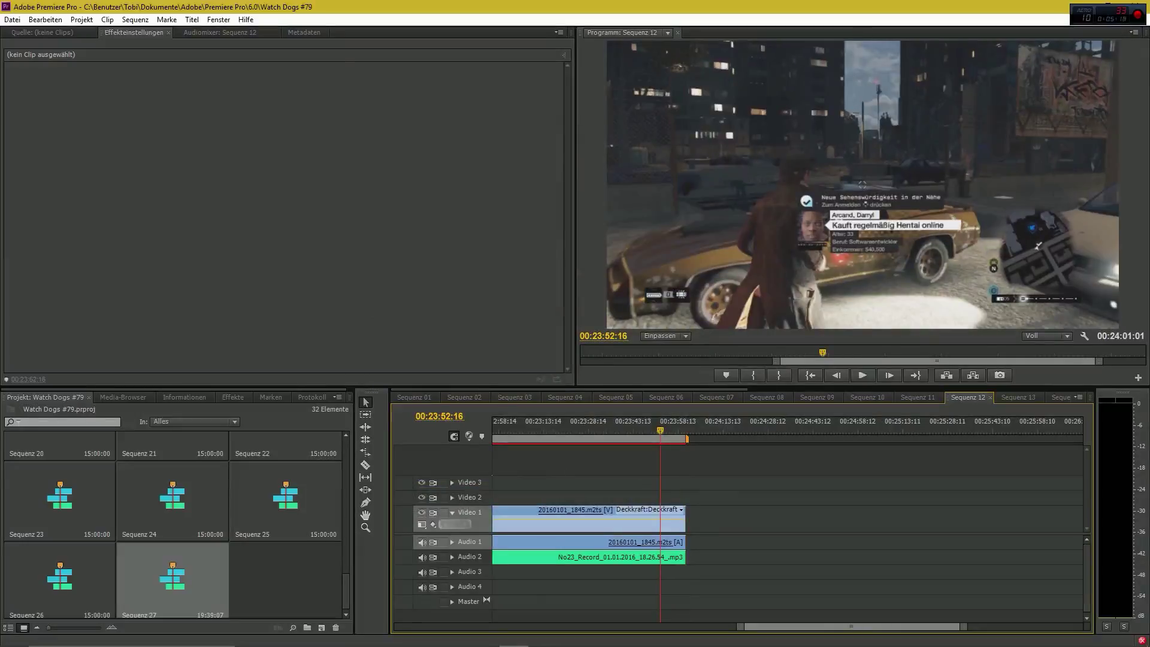
{"action": "left_click", "coordinate": [12, 19]}
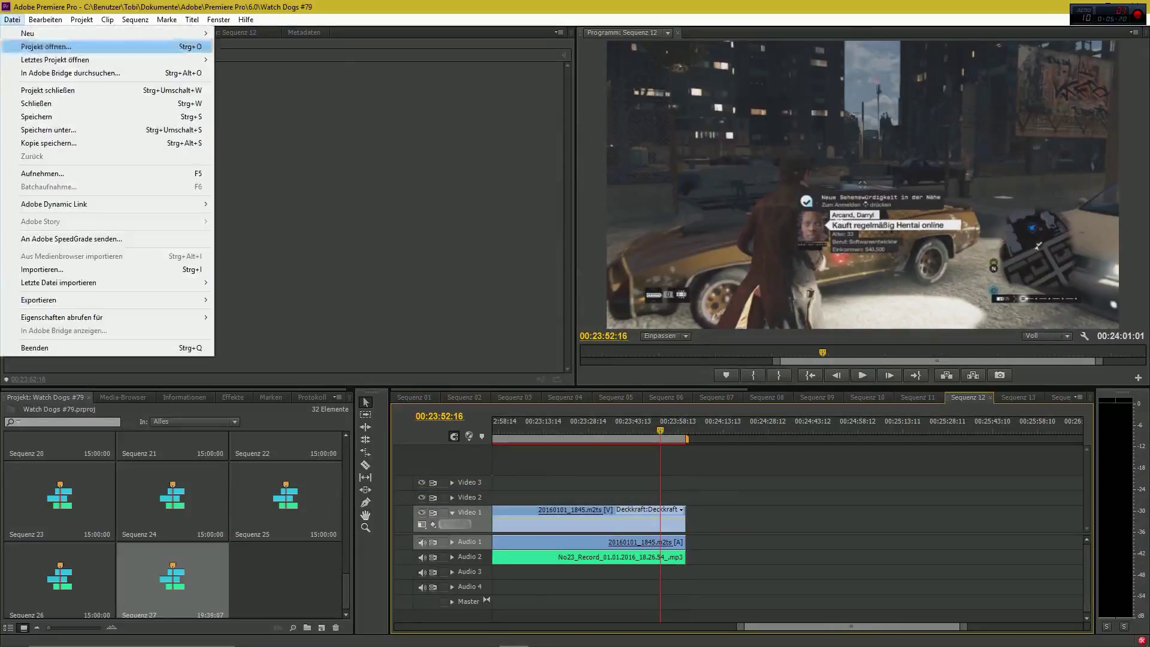
{"action": "key", "text": "Return"}
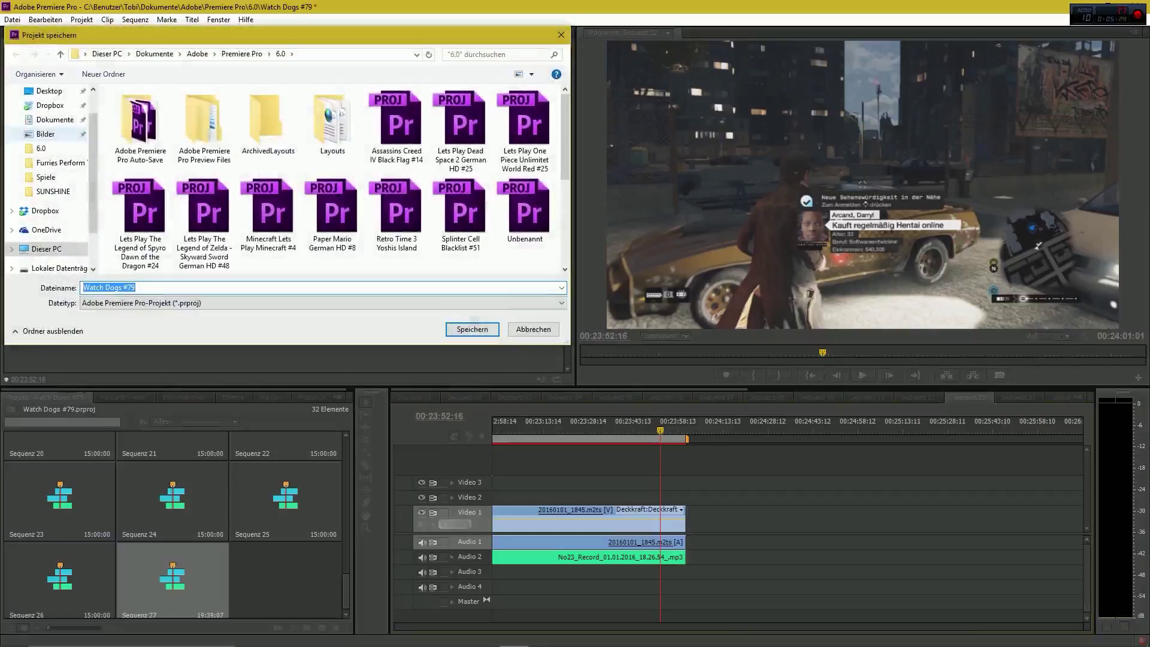
{"action": "key", "text": "End"}
{"action": "key", "text": "BackSpace"}
{"action": "key", "text": "BackSpace"}
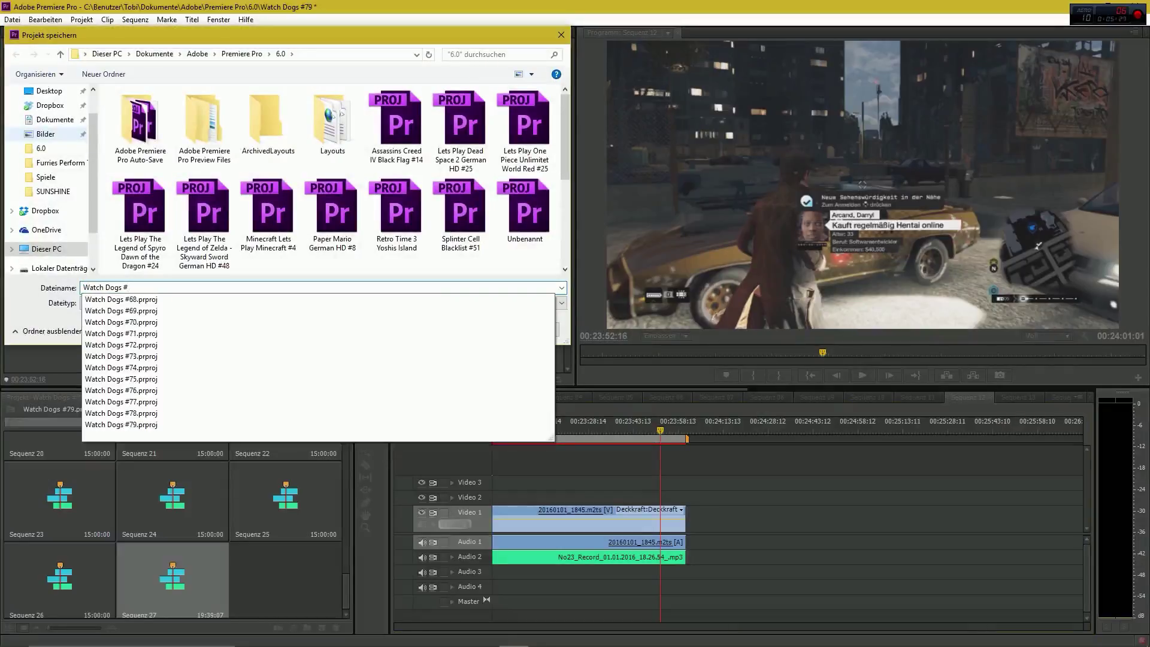
{"action": "type", "text": "80"}
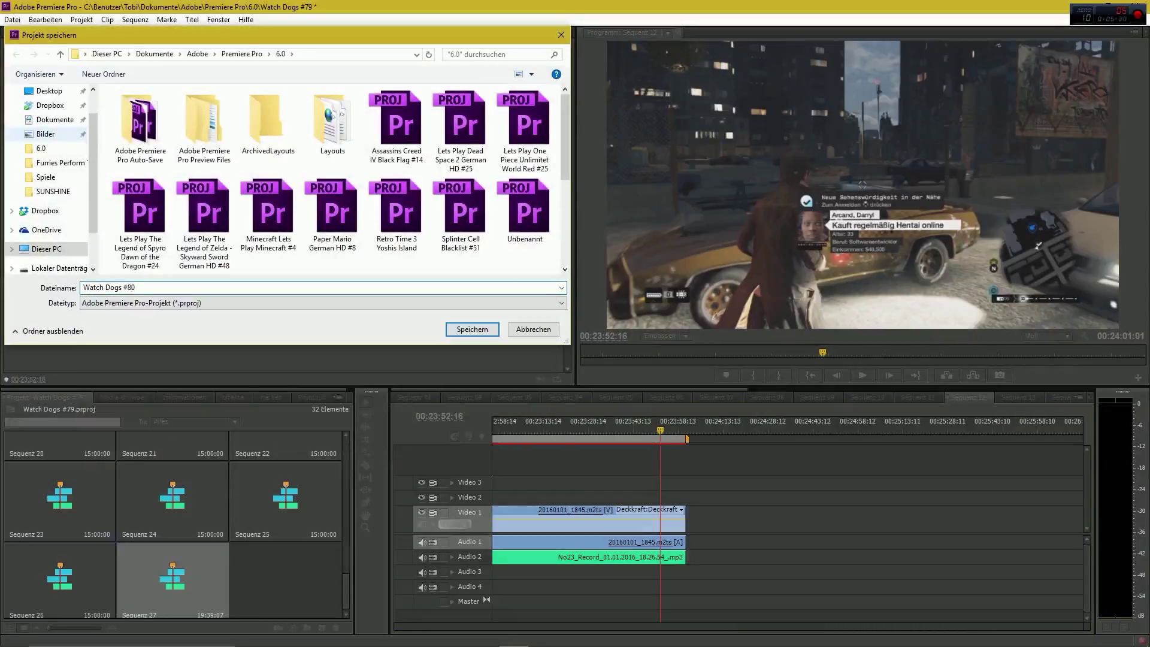
{"action": "key", "text": "Return"}
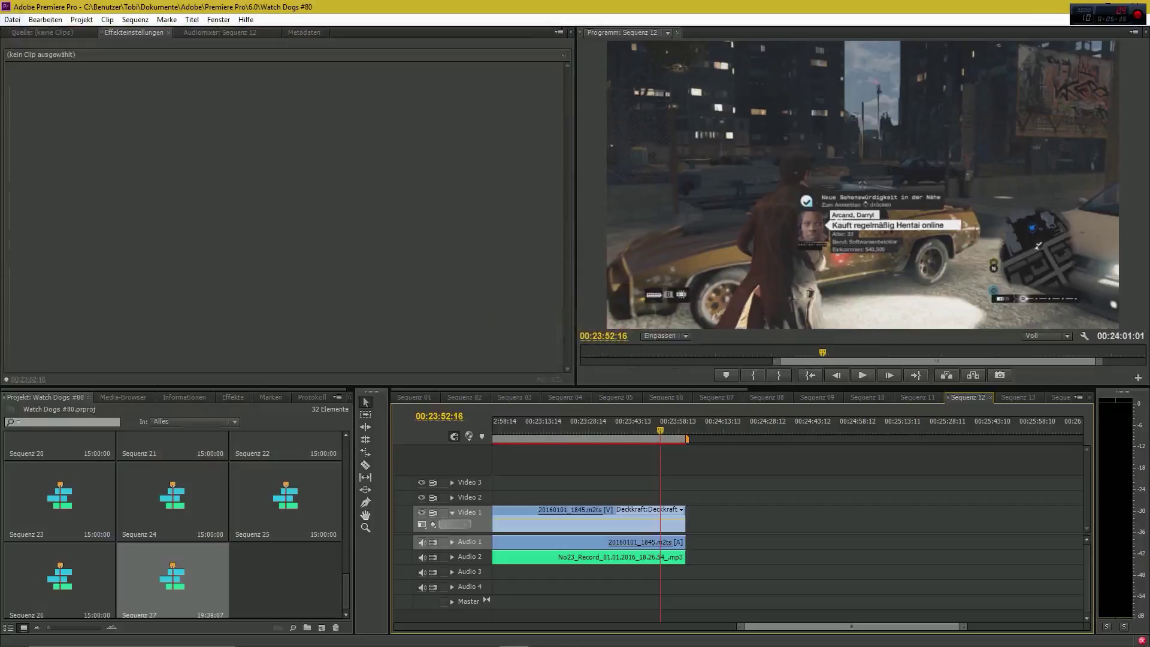
{"action": "key", "text": "ctrl+m"}
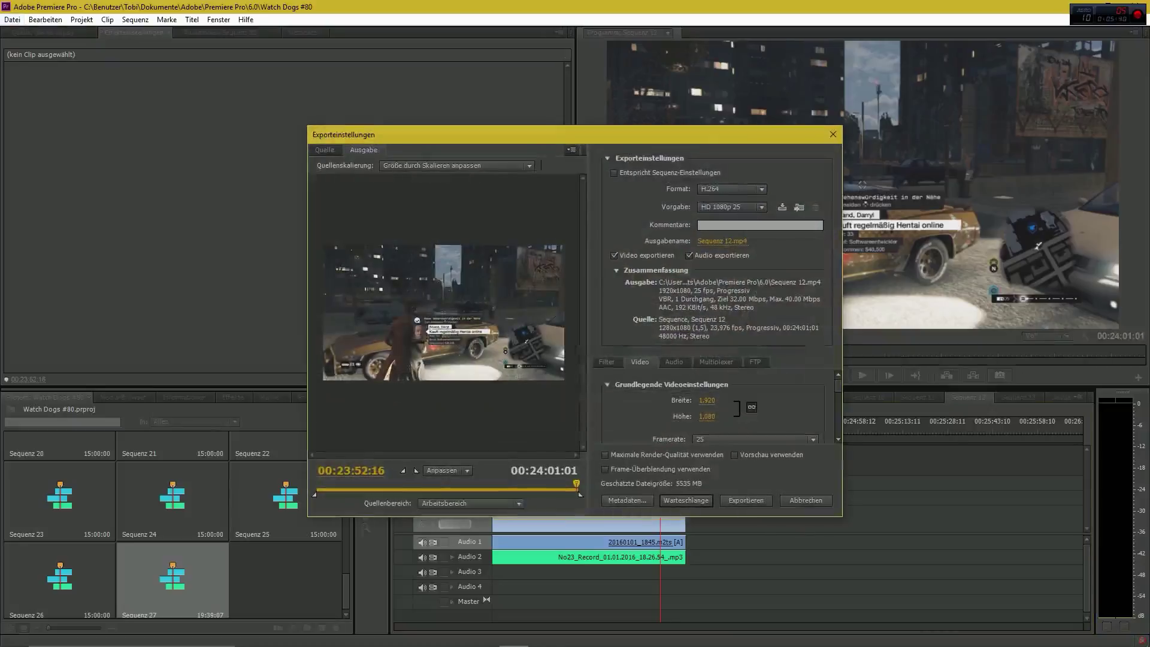
- Queue Sequenz 12 to Media Encoder as Watch Dogs #80.mp4, then switch to Sequenz 13
{"action": "left_click", "coordinate": [721, 240]}
{"action": "type", "text": "watch Dogs #80."}
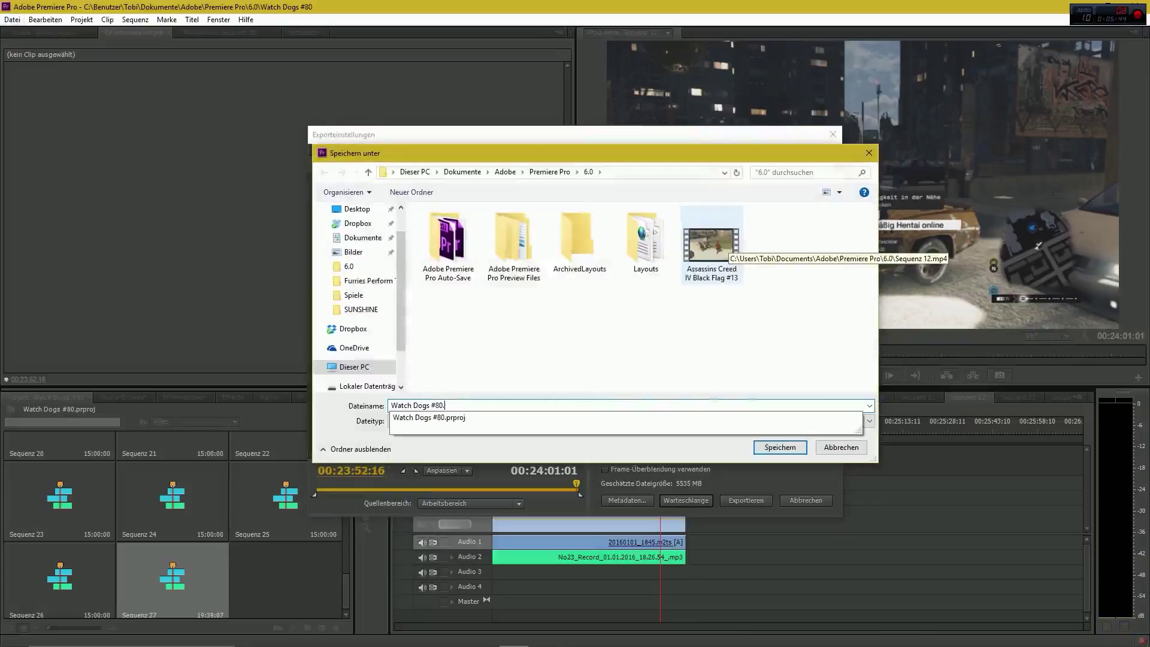
{"action": "type", "text": "mp4"}
{"action": "key", "text": "Return"}
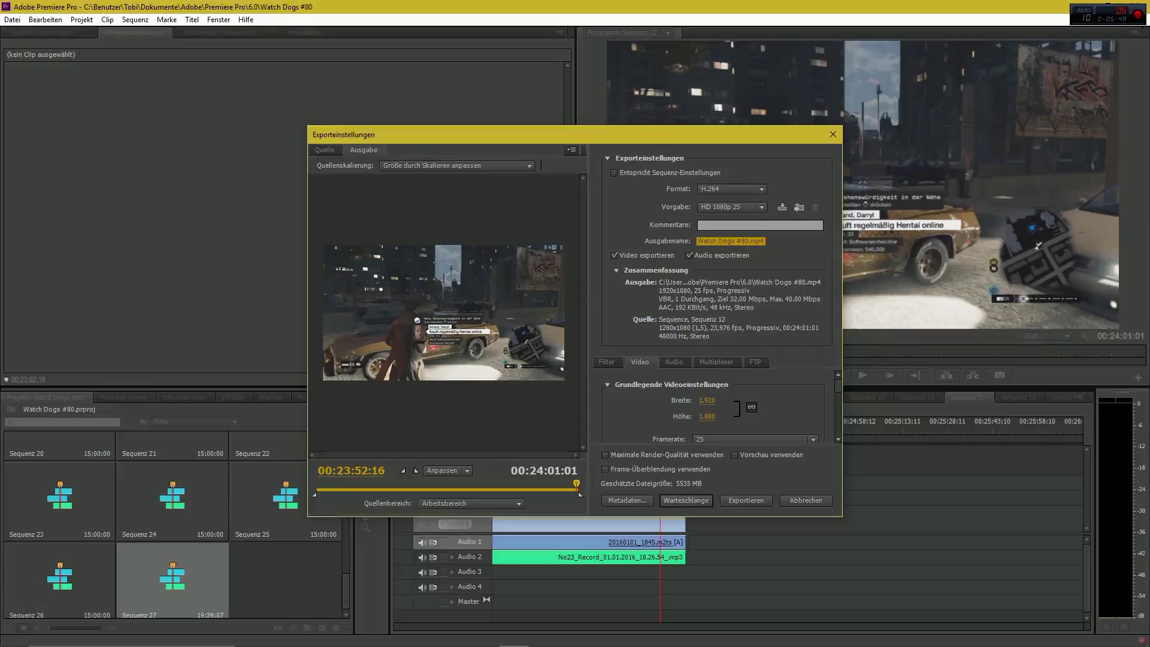
{"action": "left_click", "coordinate": [686, 500]}
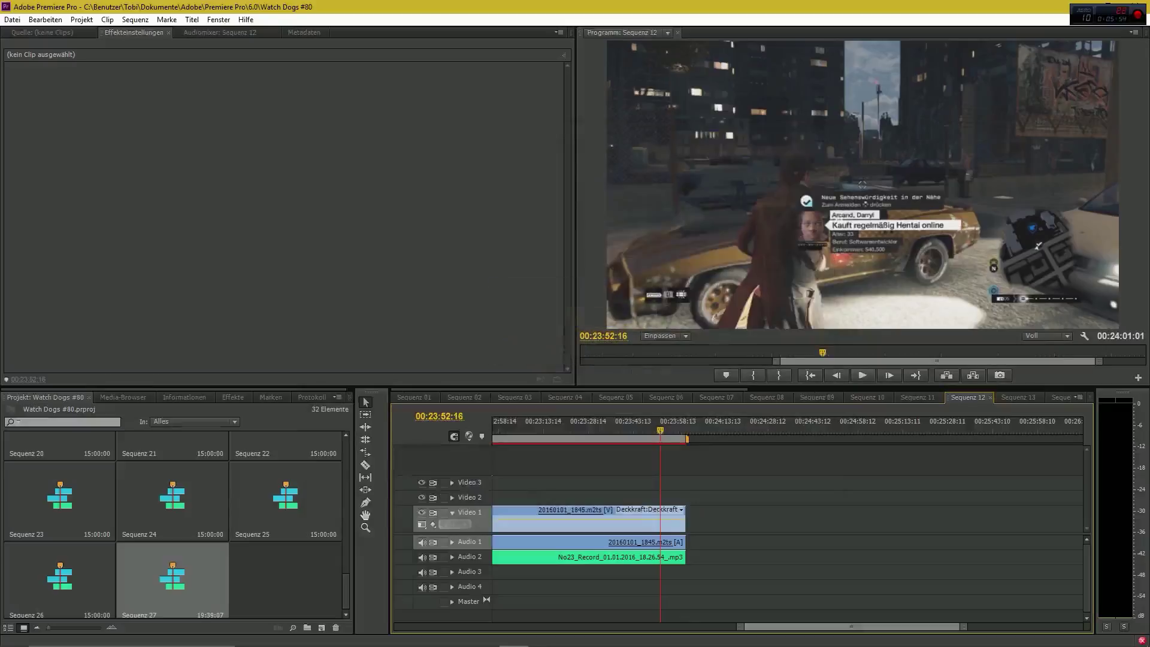
{"action": "left_click", "coordinate": [1018, 397]}
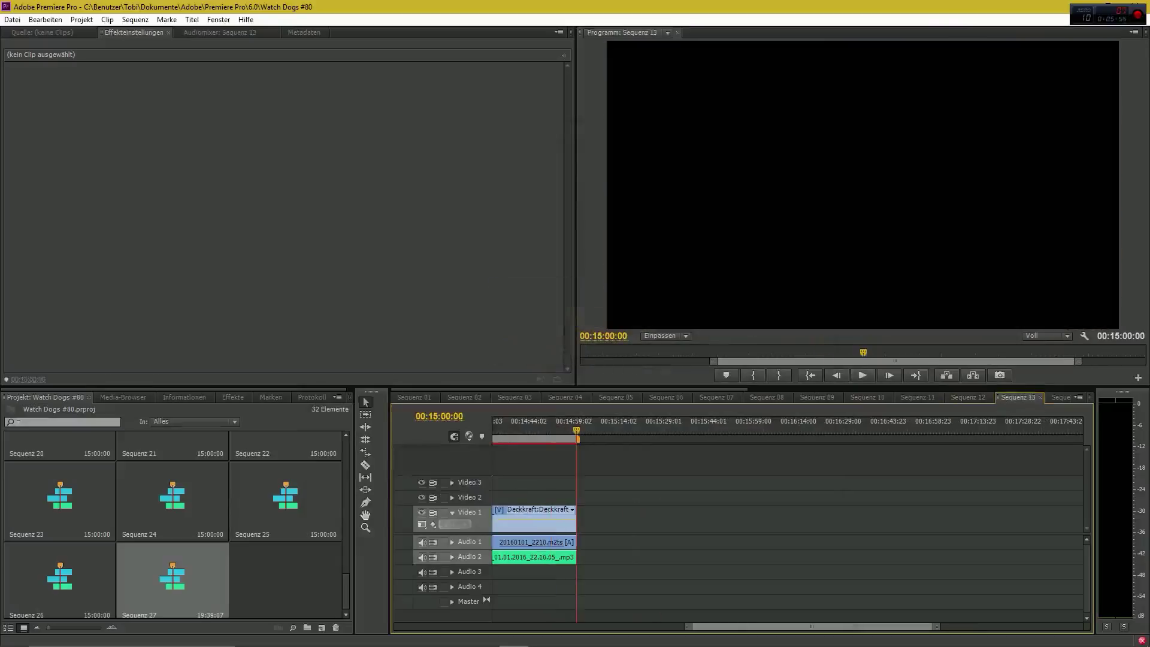